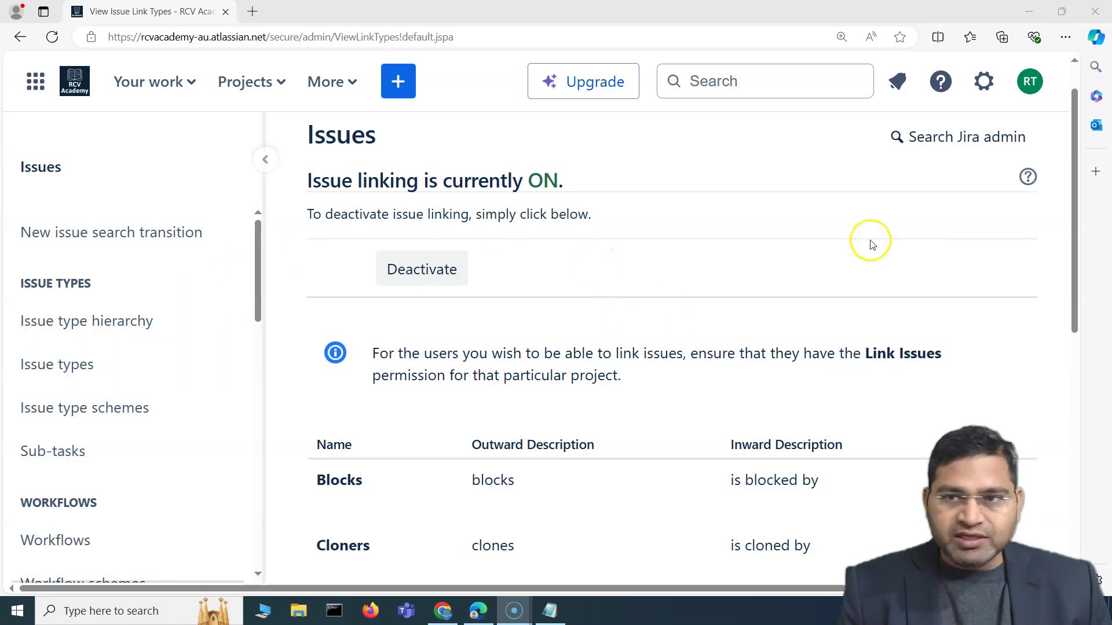
- Open the Issues admin settings from the Jira settings gear
{"action": "left_click", "coordinate": [985, 83]}
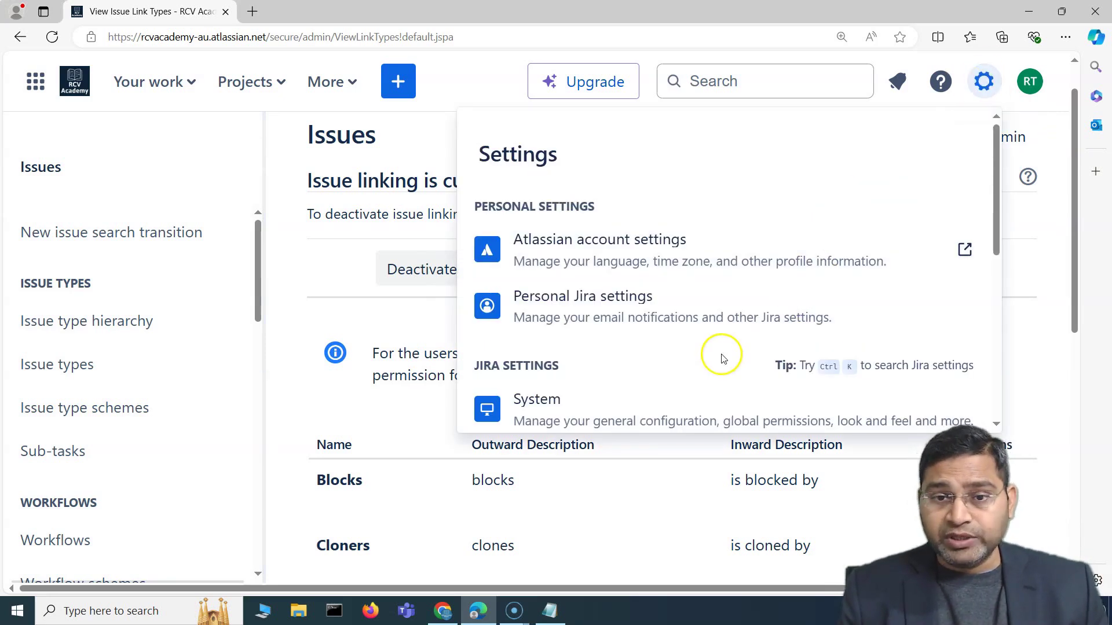
{"action": "scroll", "coordinate": [720, 354], "scroll_direction": "down", "scroll_amount": 3}
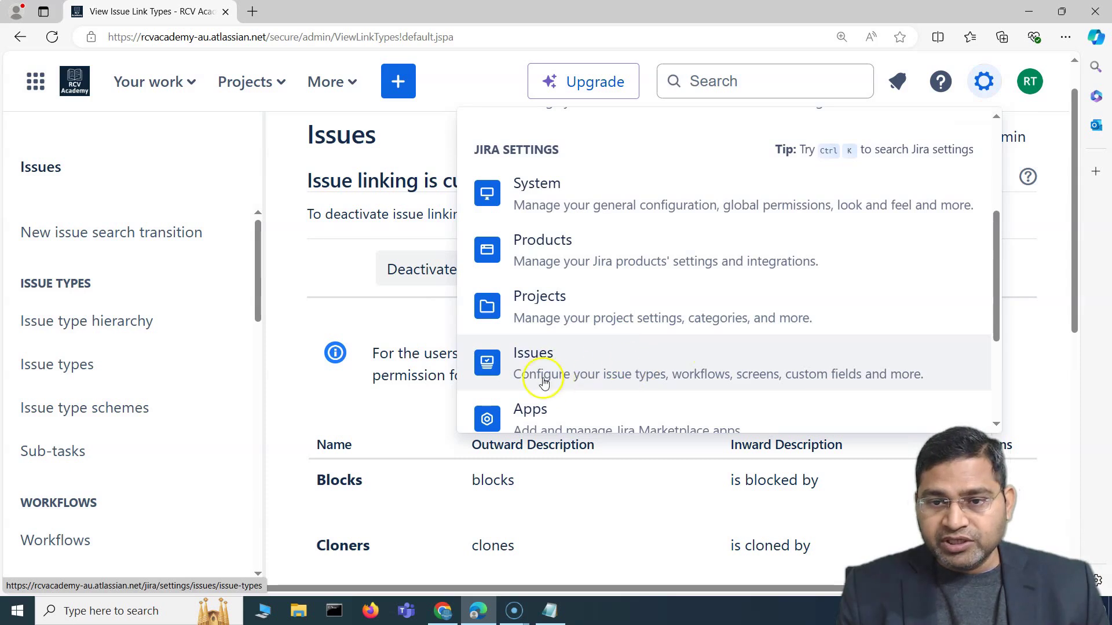
{"action": "left_click", "coordinate": [577, 376]}
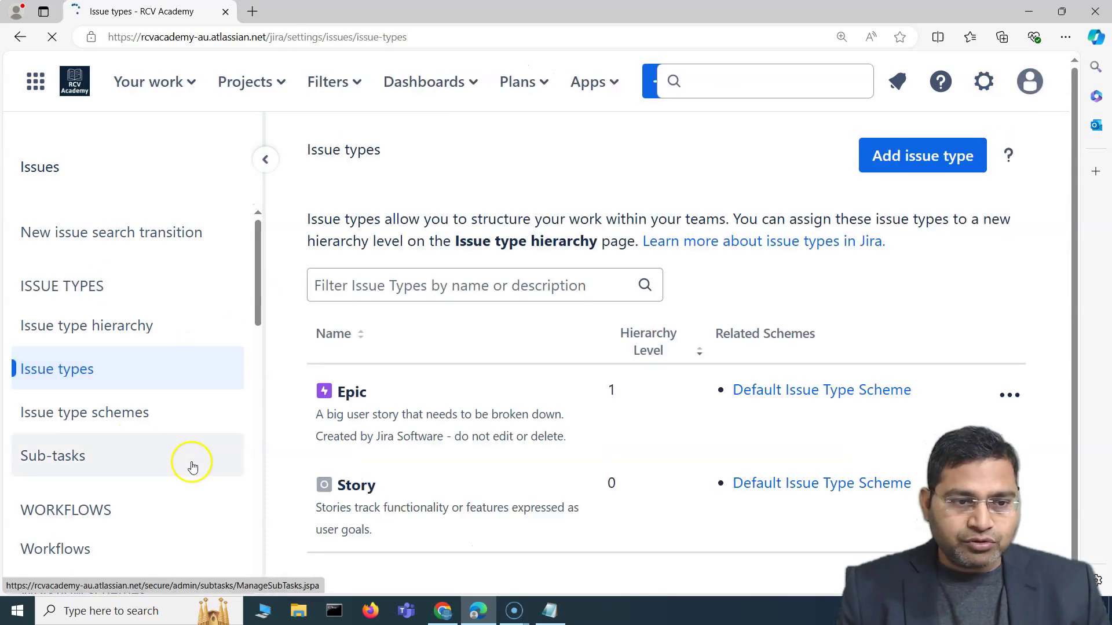
- Go through the Issue linking page to the Time tracking admin page under Issue features
{"action": "scroll", "coordinate": [191, 462], "scroll_direction": "down", "scroll_amount": 5}
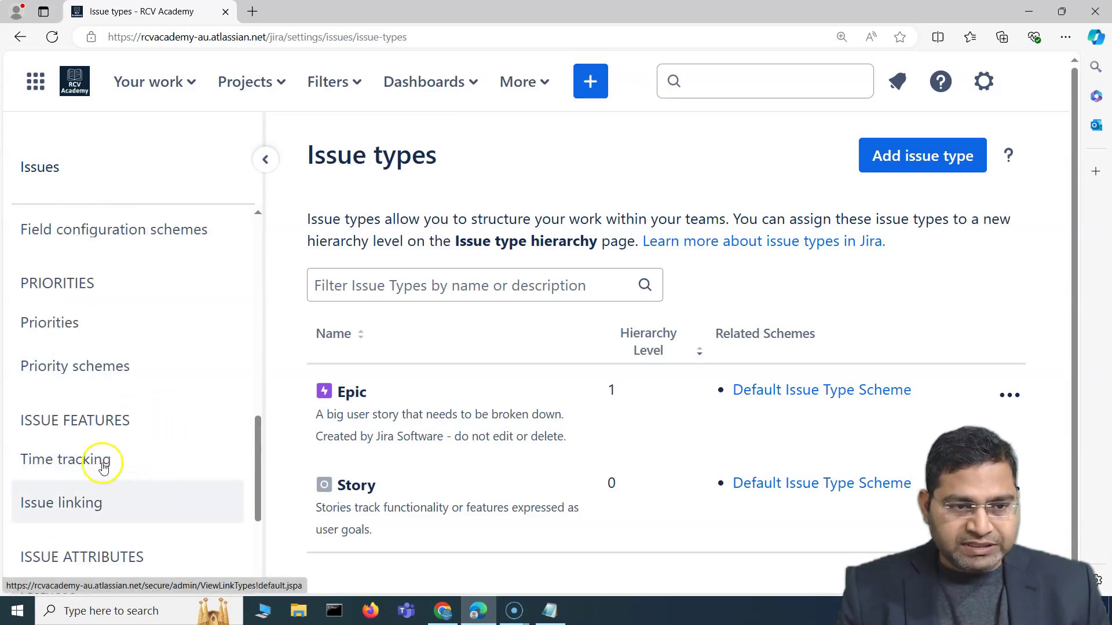
{"action": "scroll", "coordinate": [81, 481], "scroll_direction": "up", "scroll_amount": 5}
{"action": "scroll", "coordinate": [162, 449], "scroll_direction": "down", "scroll_amount": 10}
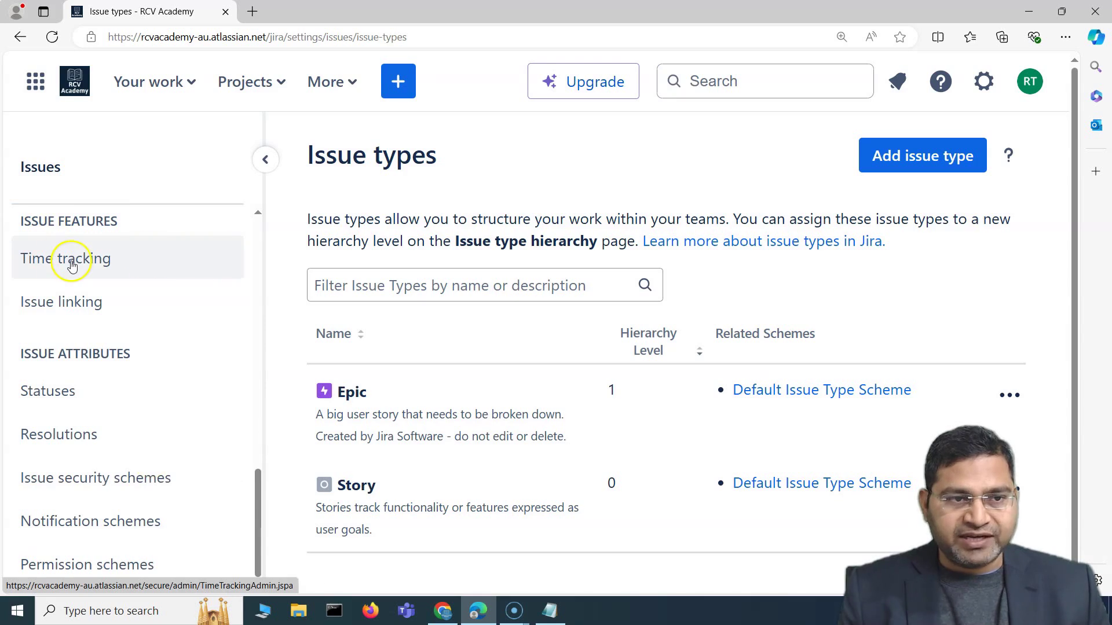
{"action": "left_click", "coordinate": [81, 302]}
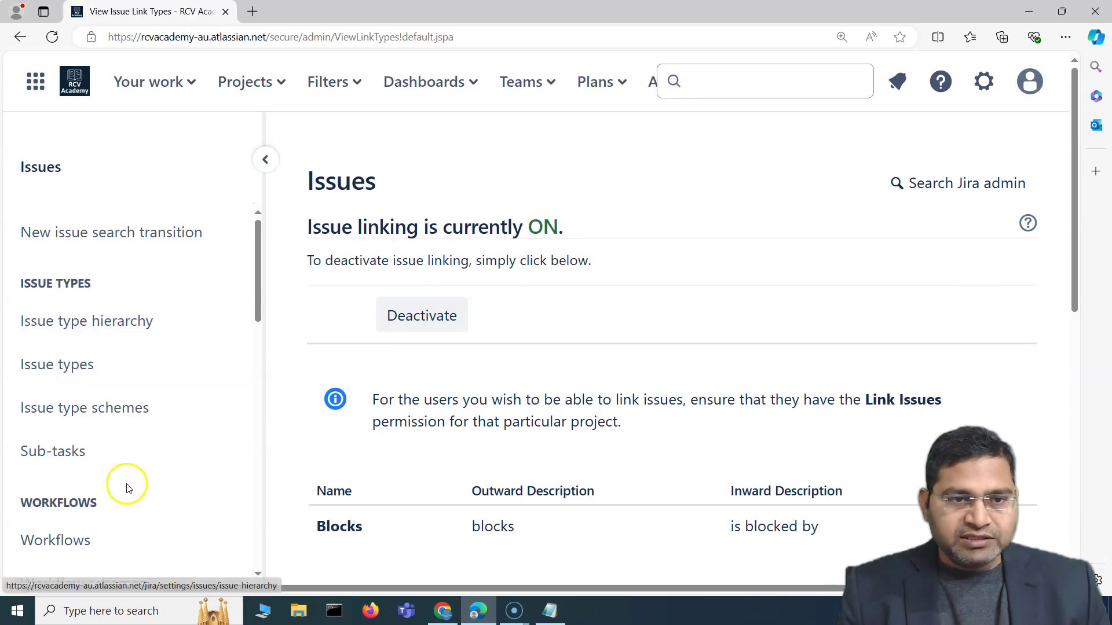
{"action": "scroll", "coordinate": [129, 467], "scroll_direction": "down", "scroll_amount": 6}
{"action": "scroll", "coordinate": [130, 466], "scroll_direction": "down", "scroll_amount": 5}
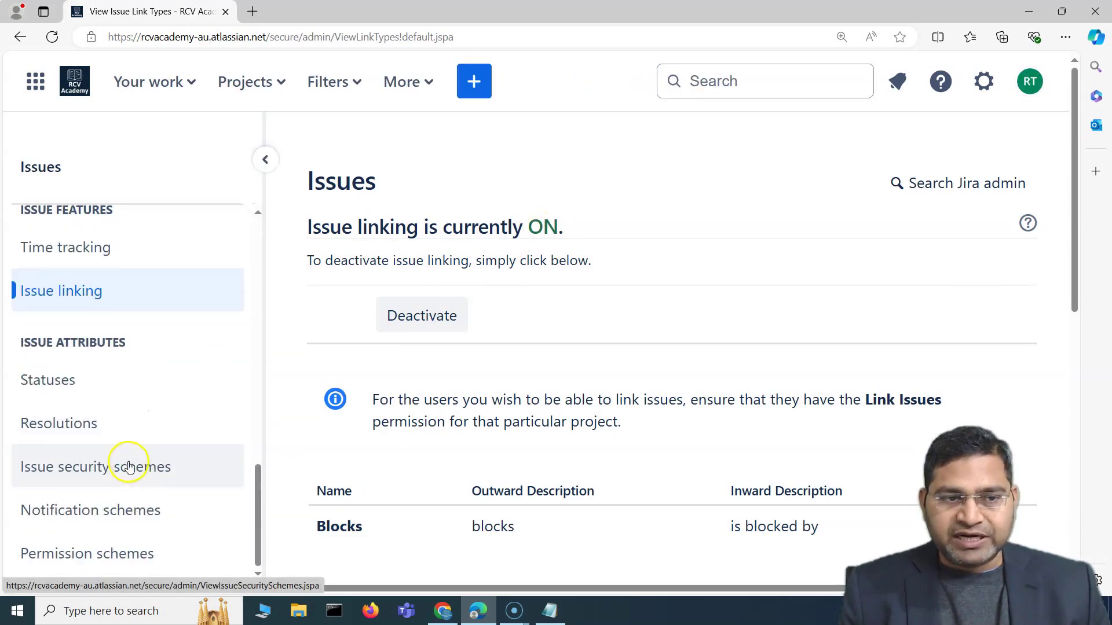
{"action": "left_click", "coordinate": [119, 256]}
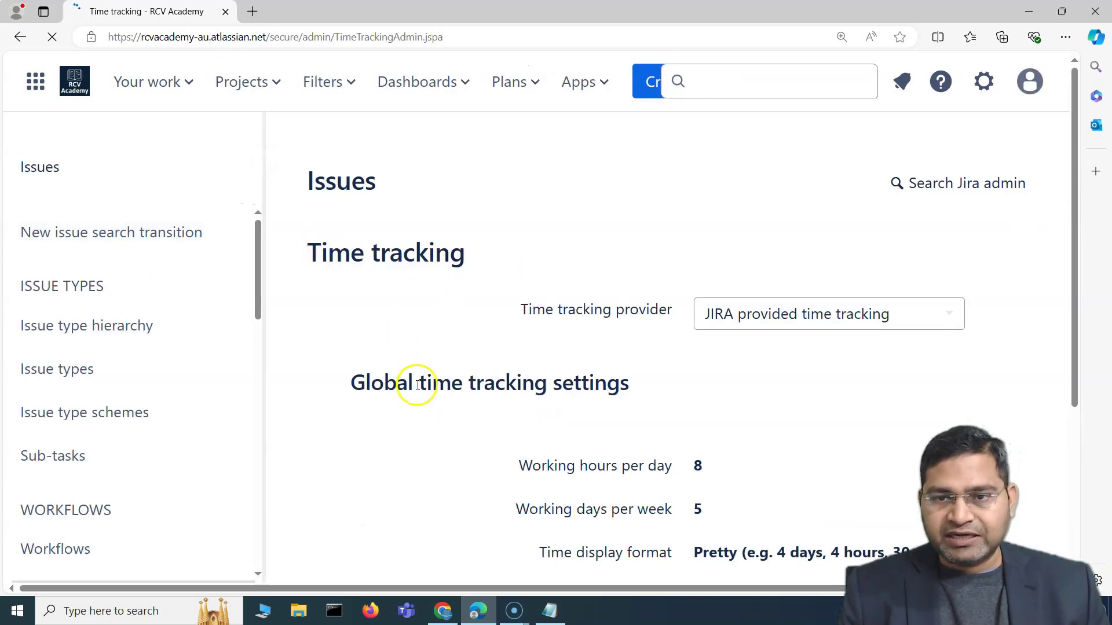
- Review the Time tracking page and confirm JIRA provided time tracking is the only provider listed
{"action": "scroll", "coordinate": [657, 275], "scroll_direction": "down", "scroll_amount": 2}
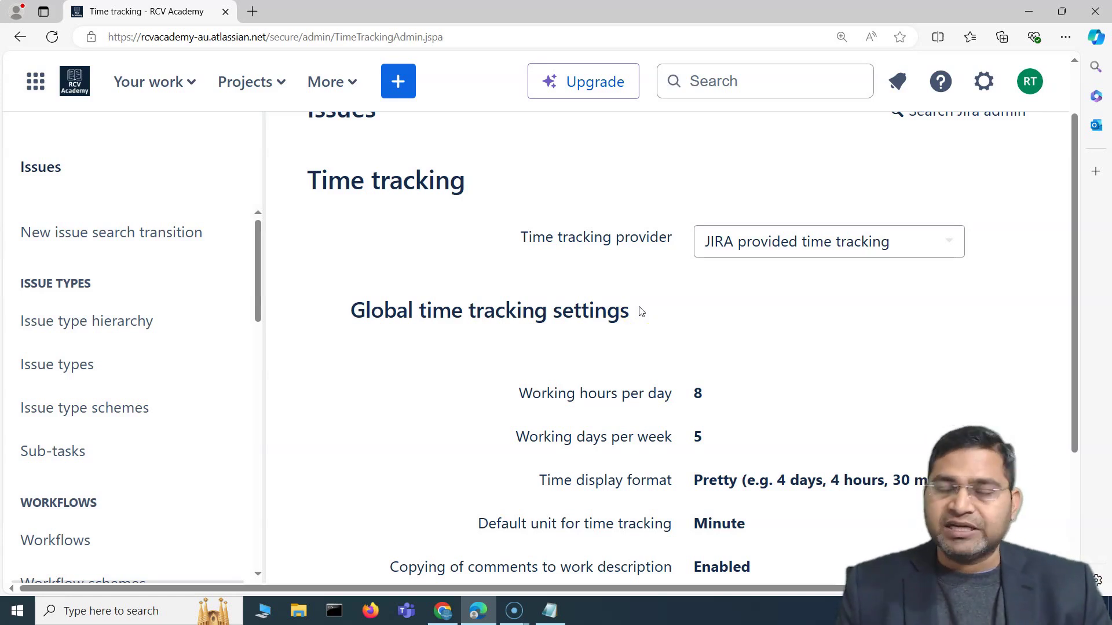
{"action": "scroll", "coordinate": [636, 372], "scroll_direction": "down", "scroll_amount": 1}
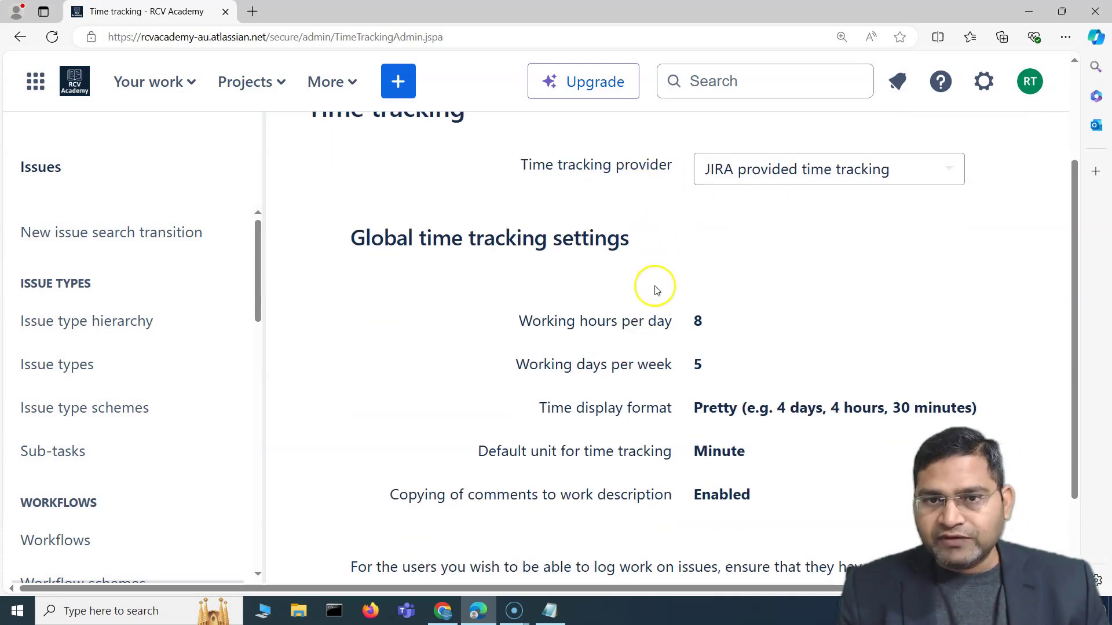
{"action": "scroll", "coordinate": [411, 267], "scroll_direction": "up", "scroll_amount": 2}
{"action": "scroll", "coordinate": [423, 261], "scroll_direction": "up", "scroll_amount": 1}
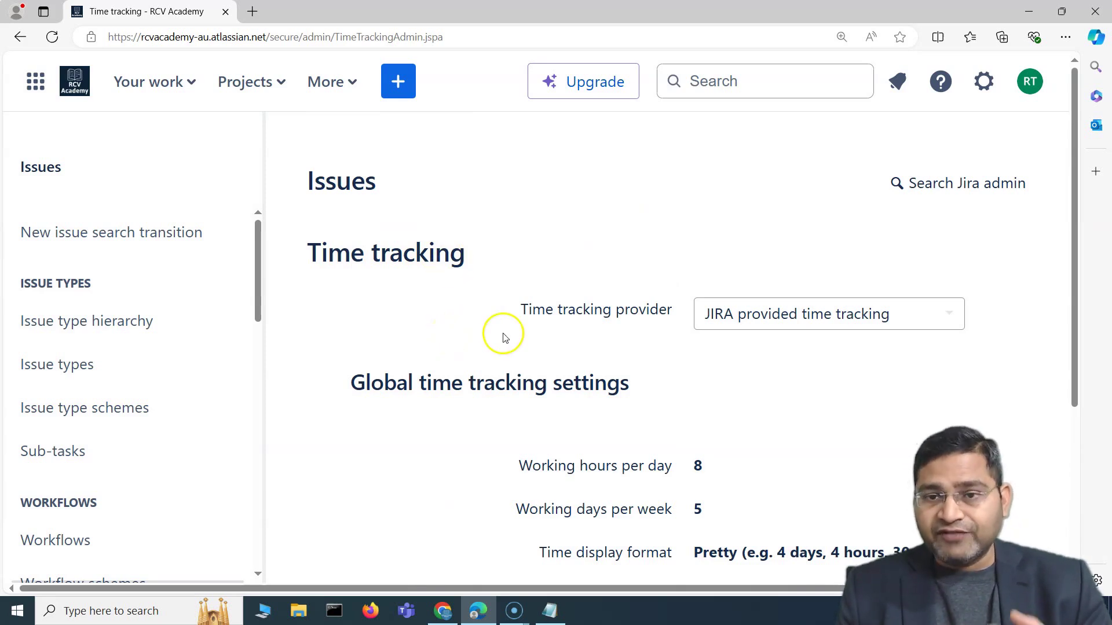
{"action": "scroll", "coordinate": [807, 176], "scroll_direction": "down", "scroll_amount": 2}
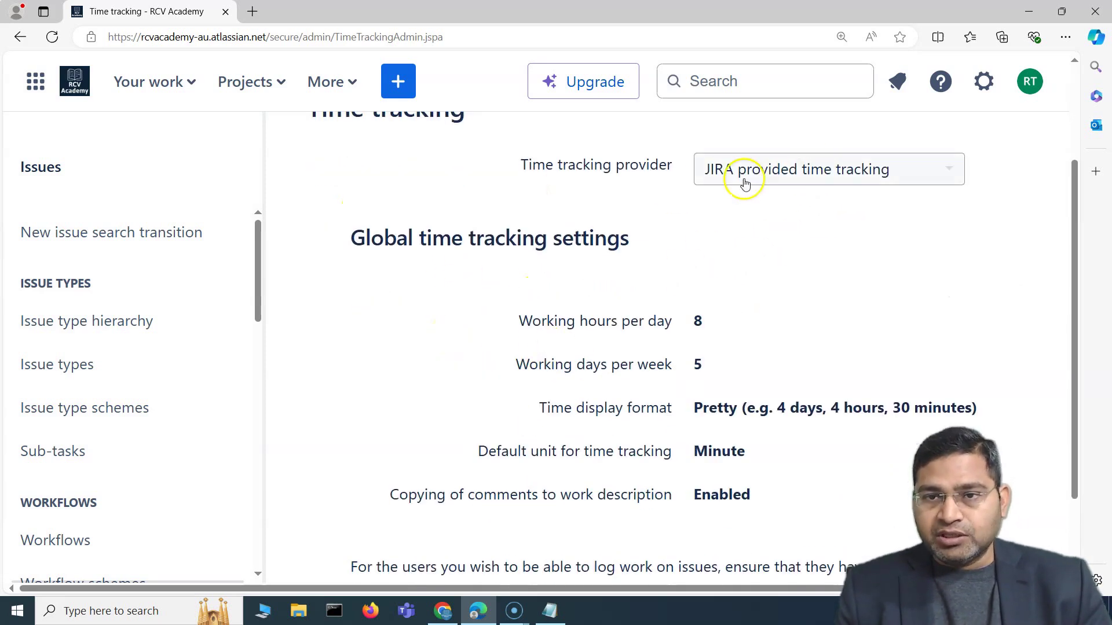
{"action": "left_click", "coordinate": [834, 170]}
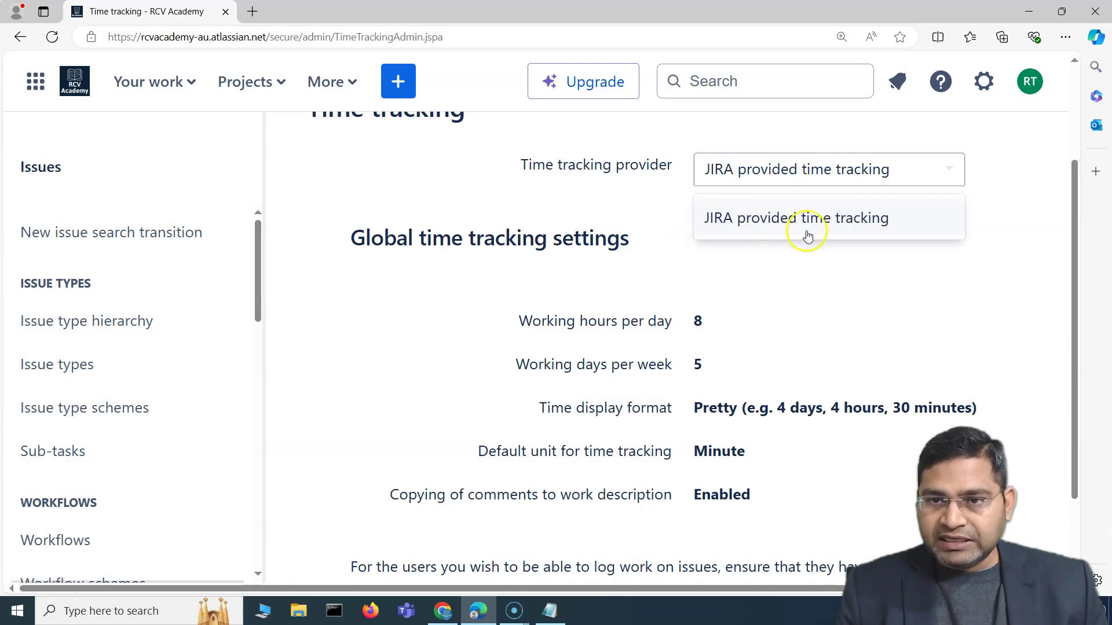
{"action": "left_click", "coordinate": [646, 210]}
{"action": "scroll", "coordinate": [637, 348], "scroll_direction": "down", "scroll_amount": 1}
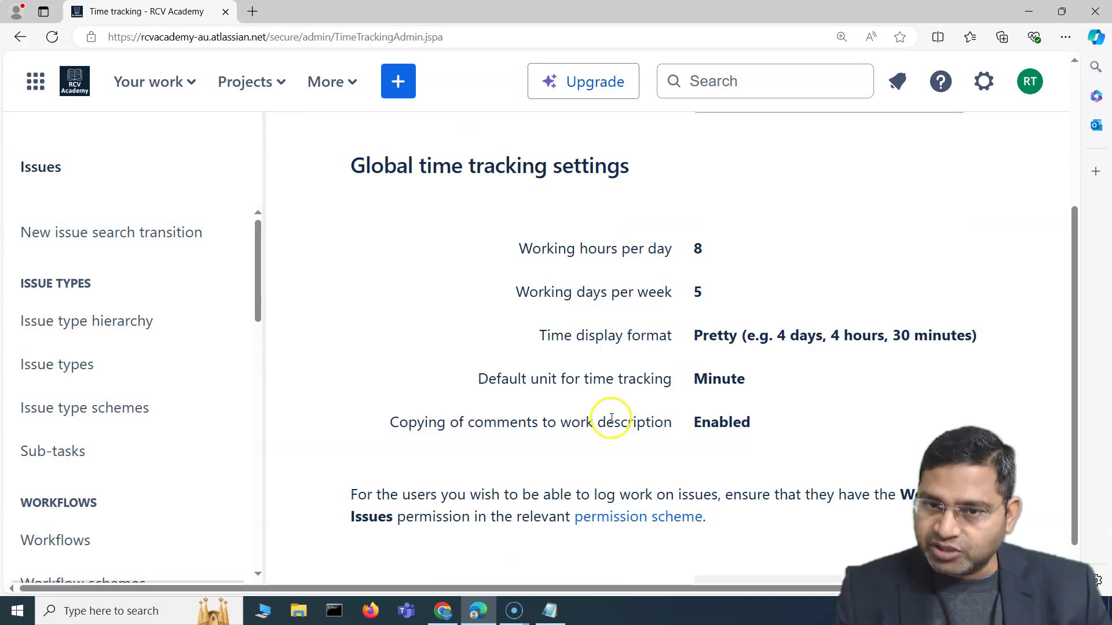
{"action": "left_click_drag", "start_coordinate": [518, 248], "coordinate": [764, 270]}
{"action": "left_click", "coordinate": [767, 271]}
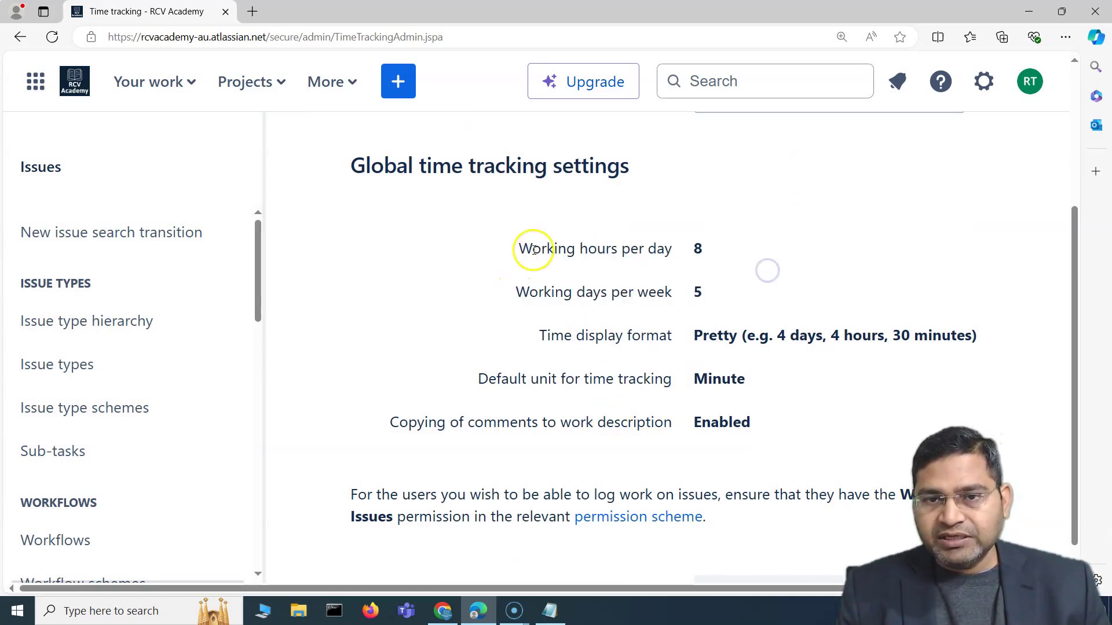
{"action": "left_click_drag", "start_coordinate": [702, 250], "coordinate": [621, 252]}
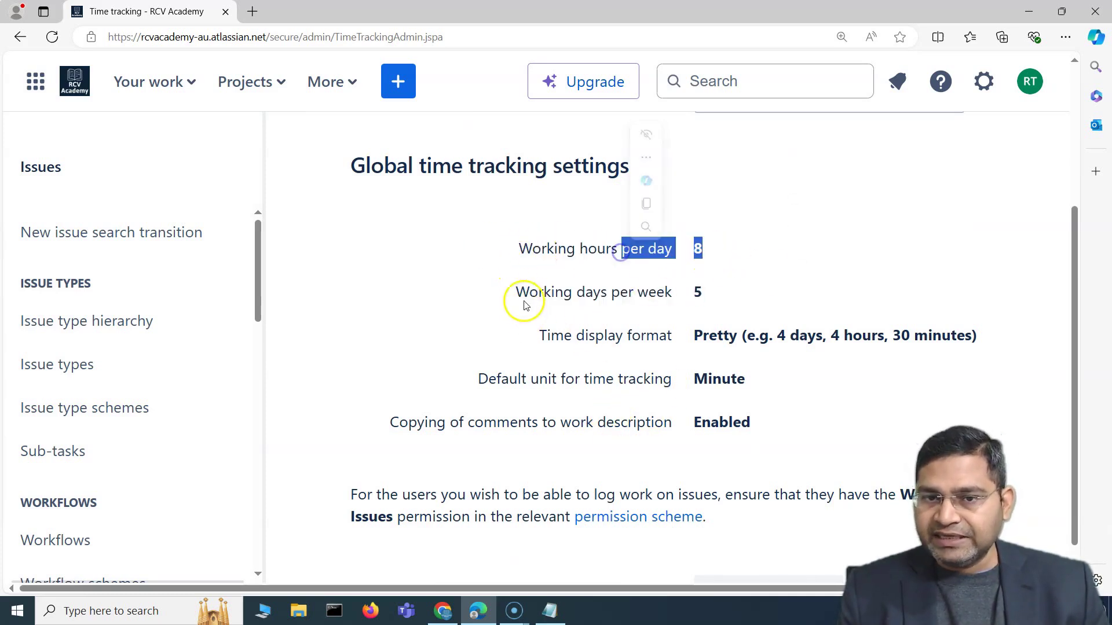
{"action": "left_click", "coordinate": [752, 277]}
{"action": "left_click", "coordinate": [718, 297]}
{"action": "left_click_drag", "start_coordinate": [718, 297], "coordinate": [516, 293]}
{"action": "left_click", "coordinate": [593, 347]}
{"action": "left_click_drag", "start_coordinate": [693, 336], "coordinate": [967, 343]}
{"action": "left_click", "coordinate": [805, 355]}
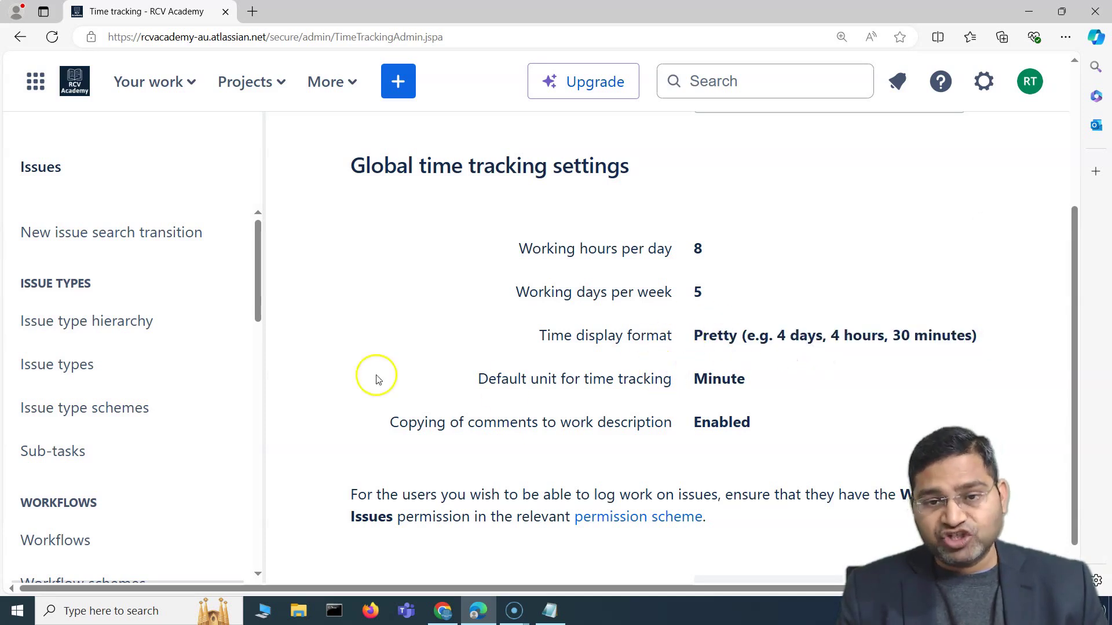
{"action": "double_click", "coordinate": [719, 384]}
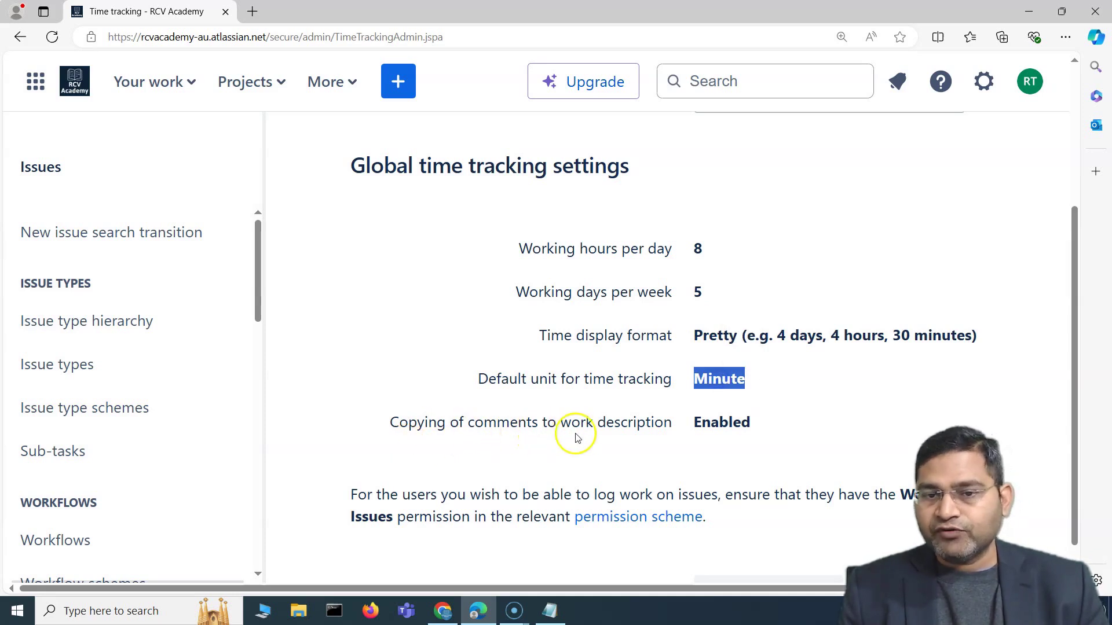
{"action": "left_click", "coordinate": [722, 426]}
{"action": "scroll", "coordinate": [506, 456], "scroll_direction": "down", "scroll_amount": 1}
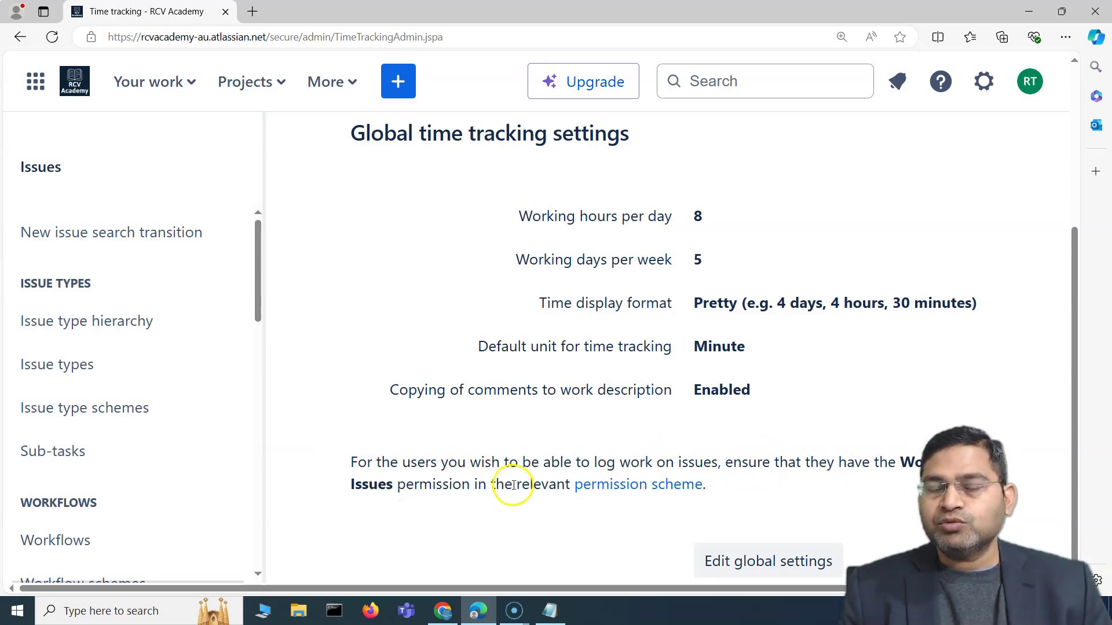
{"action": "left_click_drag", "start_coordinate": [528, 484], "coordinate": [509, 462]}
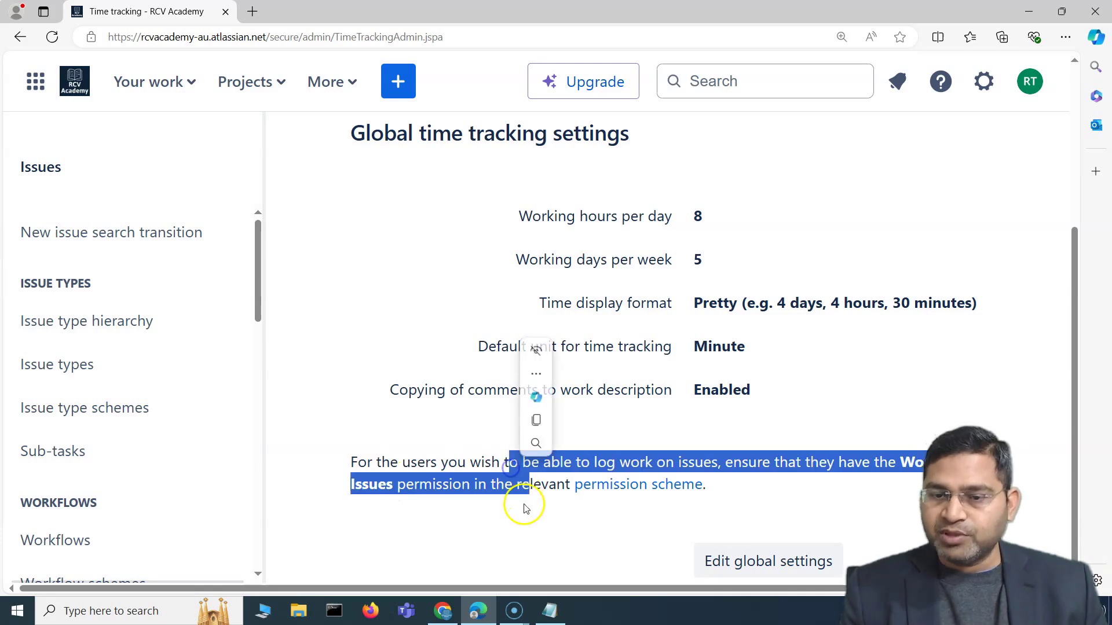
{"action": "left_click", "coordinate": [401, 452]}
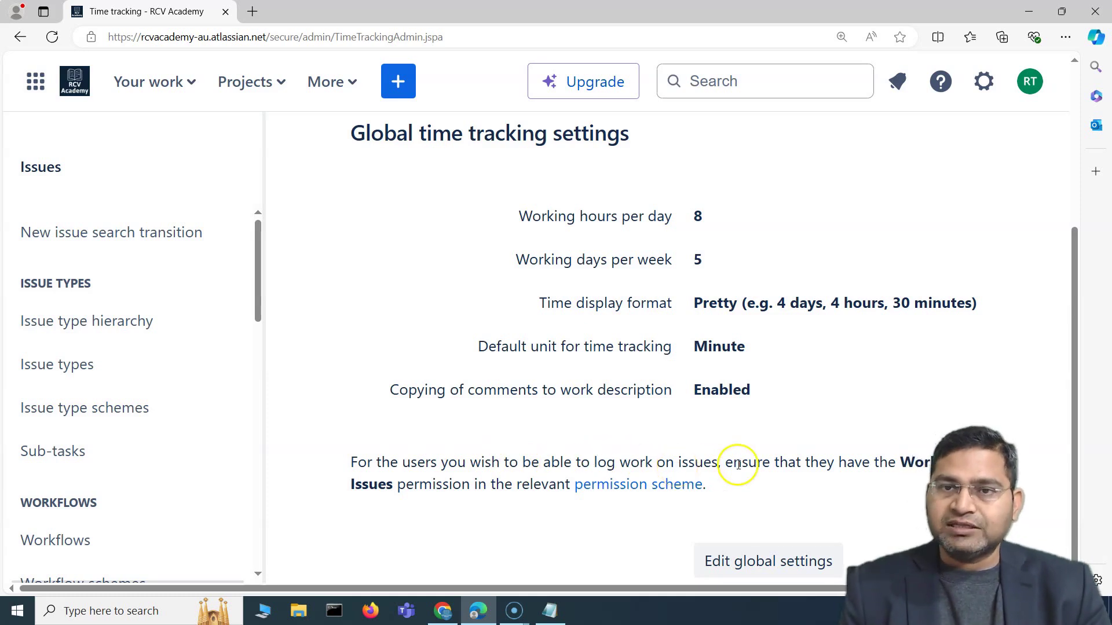
{"action": "scroll", "coordinate": [774, 349], "scroll_direction": "up", "scroll_amount": 2}
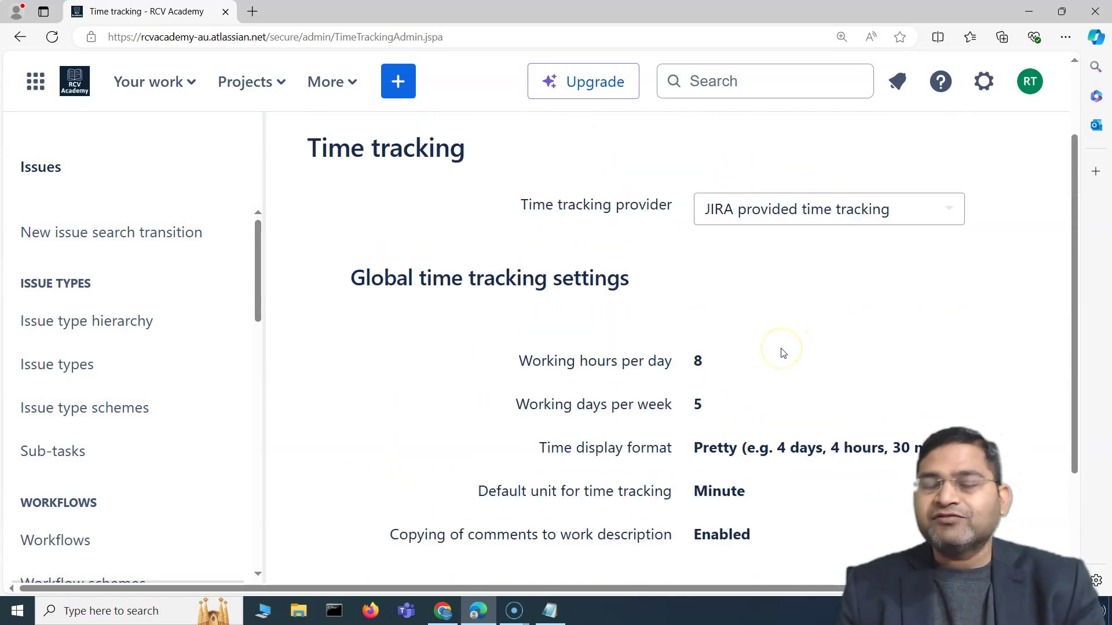
{"action": "scroll", "coordinate": [783, 353], "scroll_direction": "down", "scroll_amount": 2}
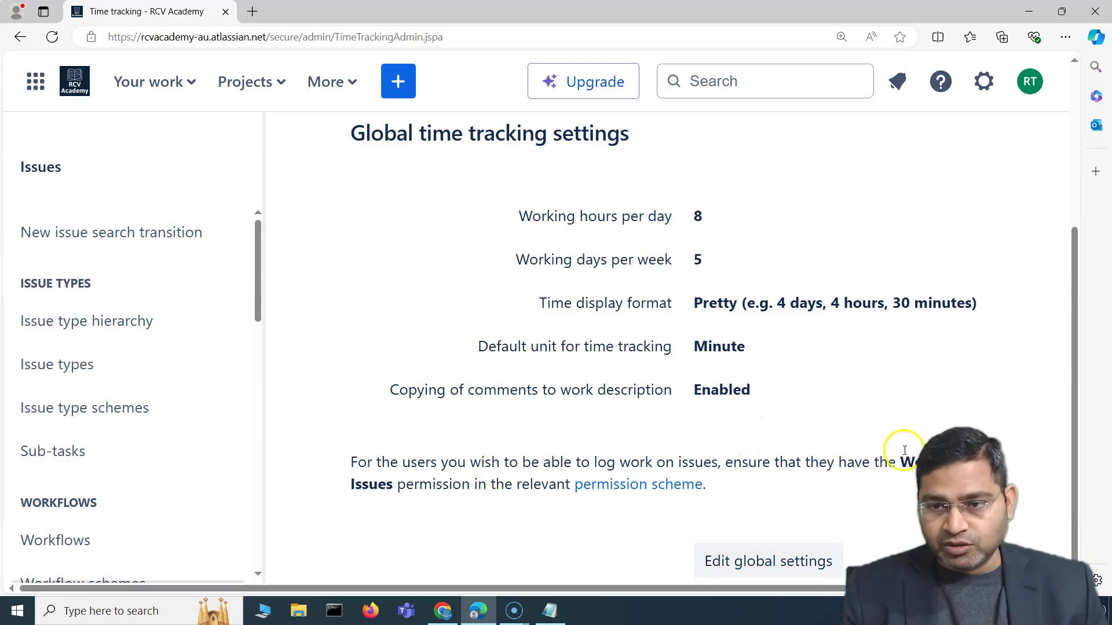
{"action": "scroll", "coordinate": [566, 255], "scroll_direction": "up", "scroll_amount": 4}
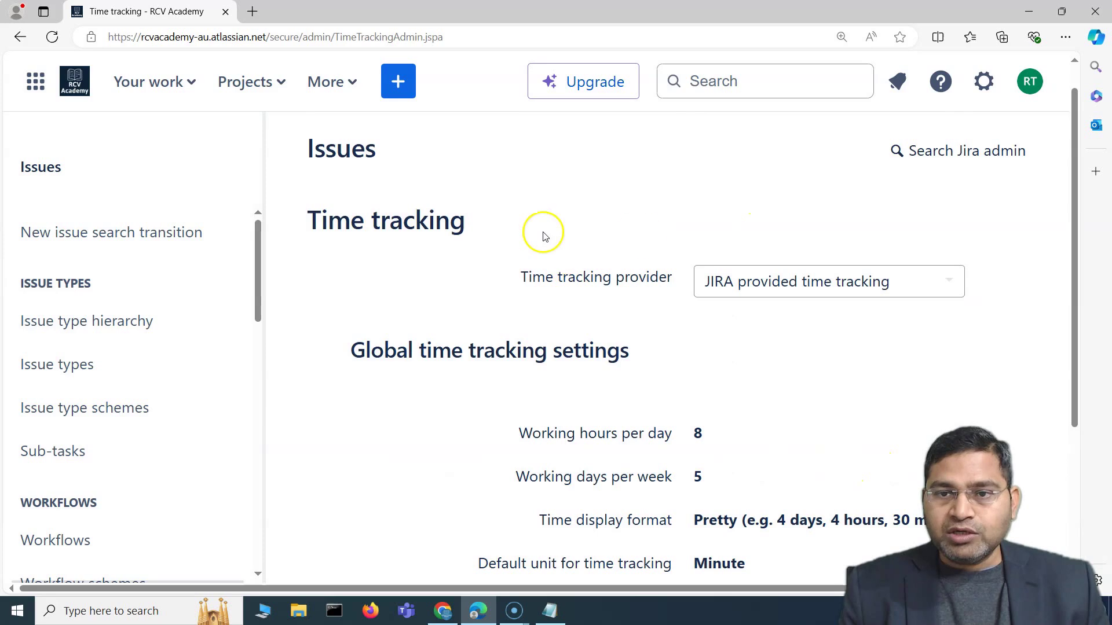
{"action": "scroll", "coordinate": [584, 419], "scroll_direction": "down", "scroll_amount": 2}
{"action": "scroll", "coordinate": [545, 324], "scroll_direction": "down", "scroll_amount": 2}
{"action": "scroll", "coordinate": [385, 199], "scroll_direction": "up", "scroll_amount": 2}
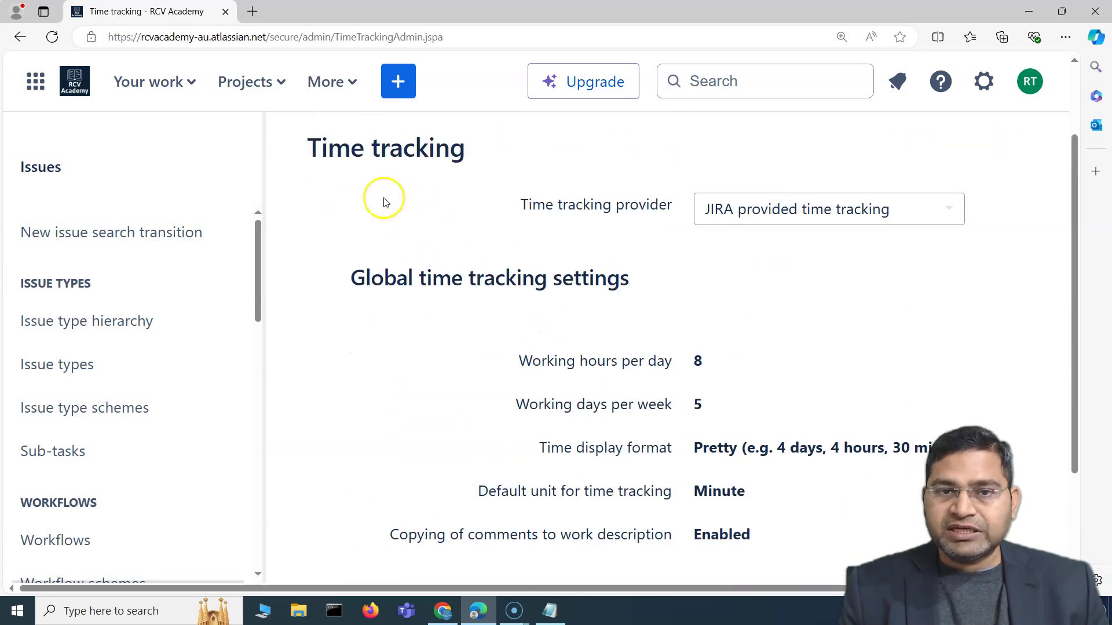
{"action": "scroll", "coordinate": [618, 397], "scroll_direction": "down", "scroll_amount": 2}
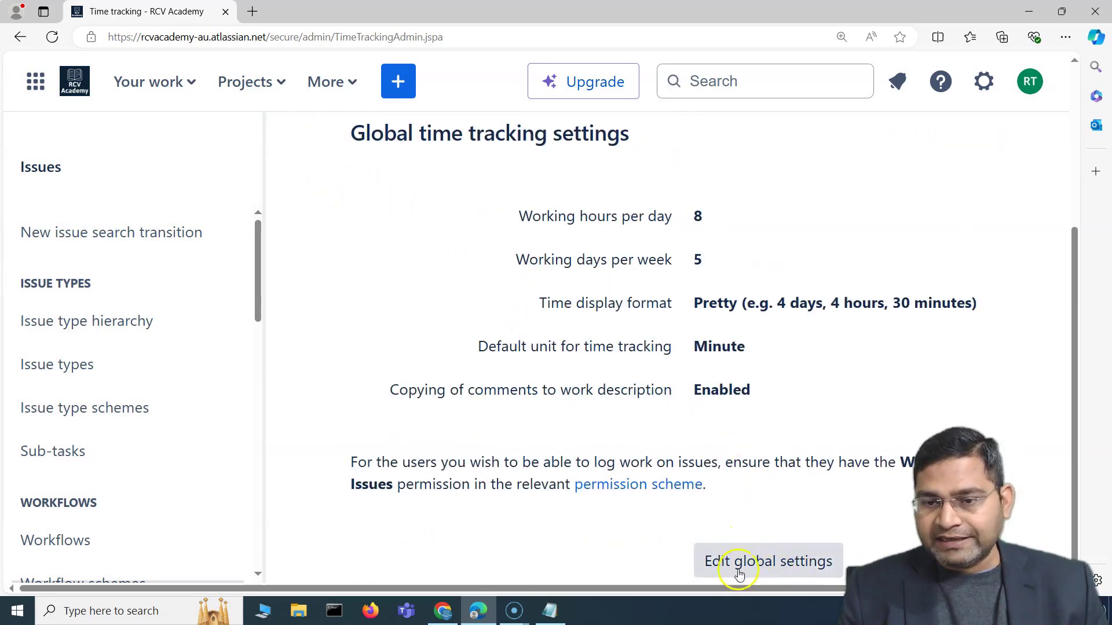
- Edit global time tracking to 7.5 working hours per day and 4 working days per week
{"action": "left_click", "coordinate": [781, 567]}
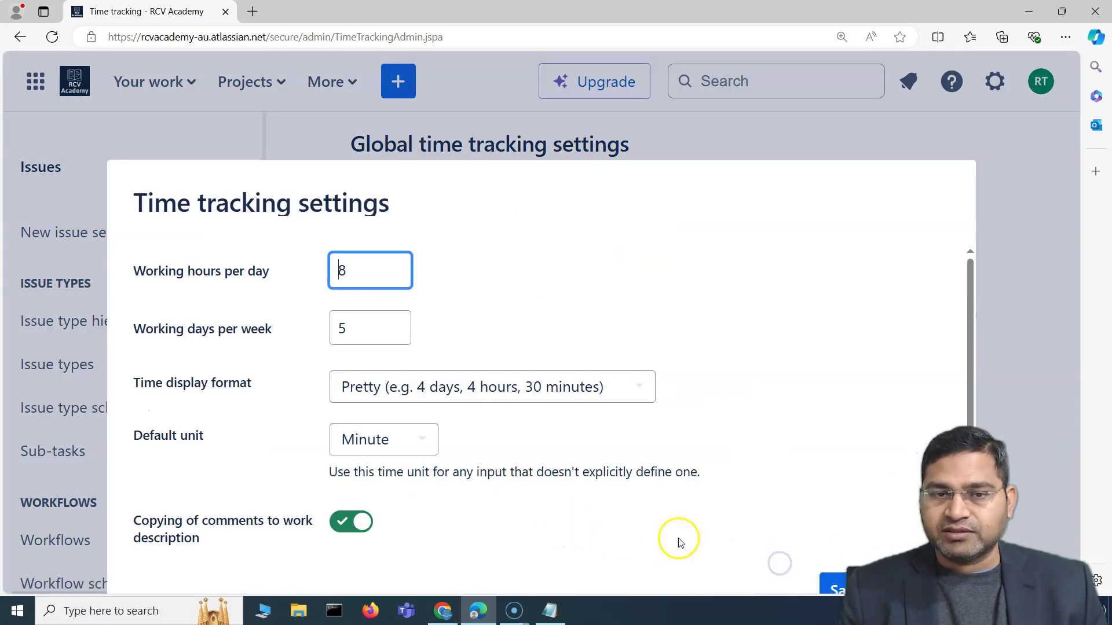
{"action": "scroll", "coordinate": [774, 427], "scroll_direction": "down", "scroll_amount": 1}
{"action": "scroll", "coordinate": [773, 427], "scroll_direction": "up", "scroll_amount": 1}
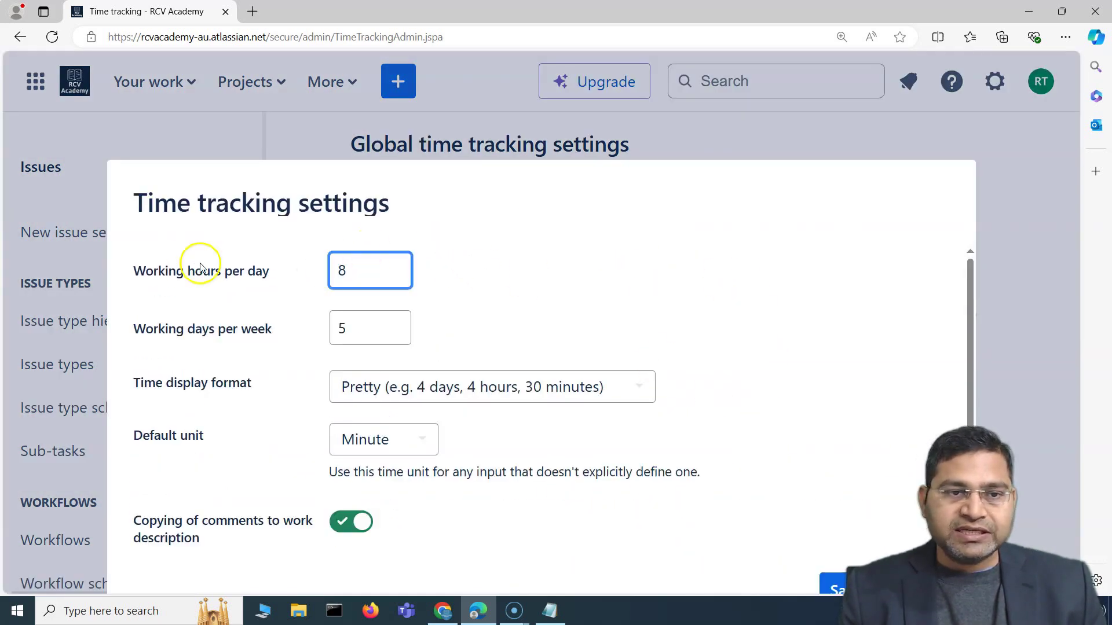
{"action": "scroll", "coordinate": [521, 304], "scroll_direction": "down", "scroll_amount": 1}
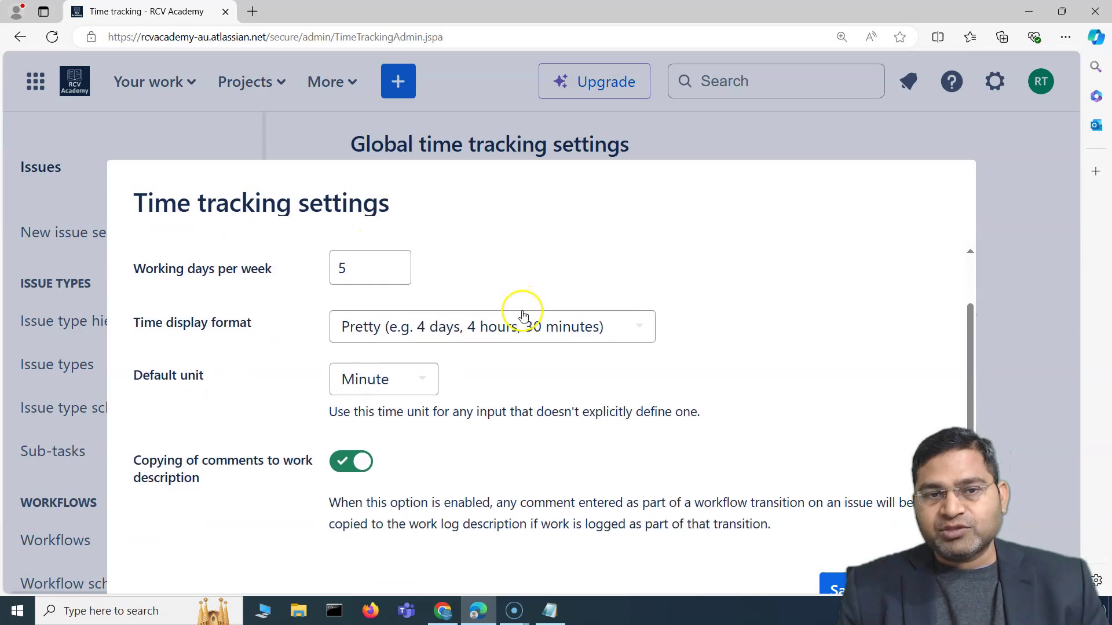
{"action": "scroll", "coordinate": [522, 304], "scroll_direction": "up", "scroll_amount": 1}
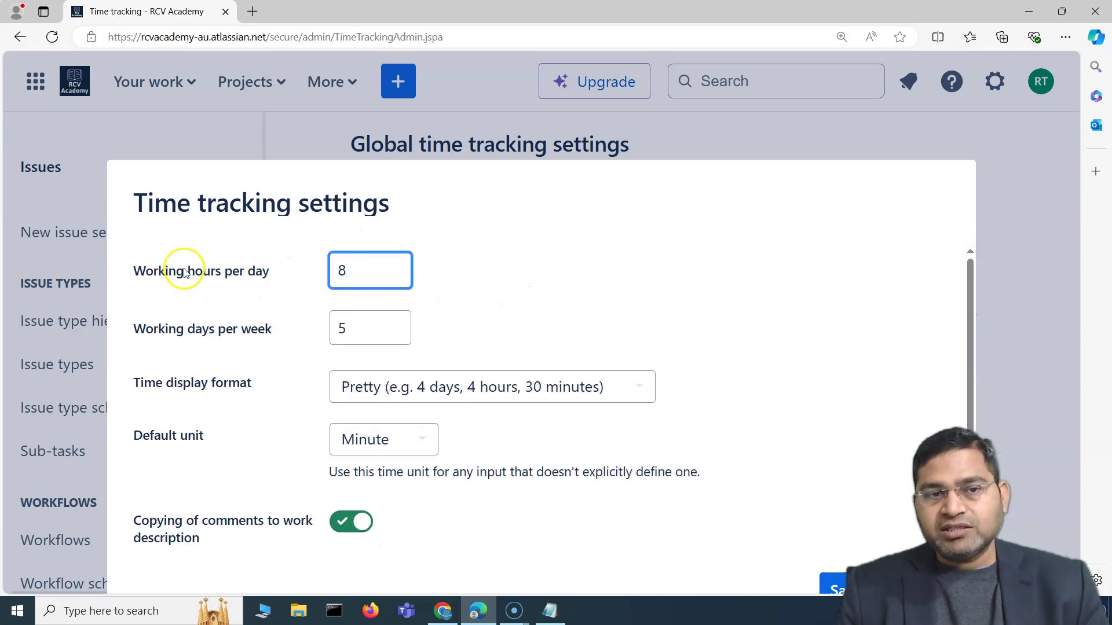
{"action": "left_click", "coordinate": [376, 266]}
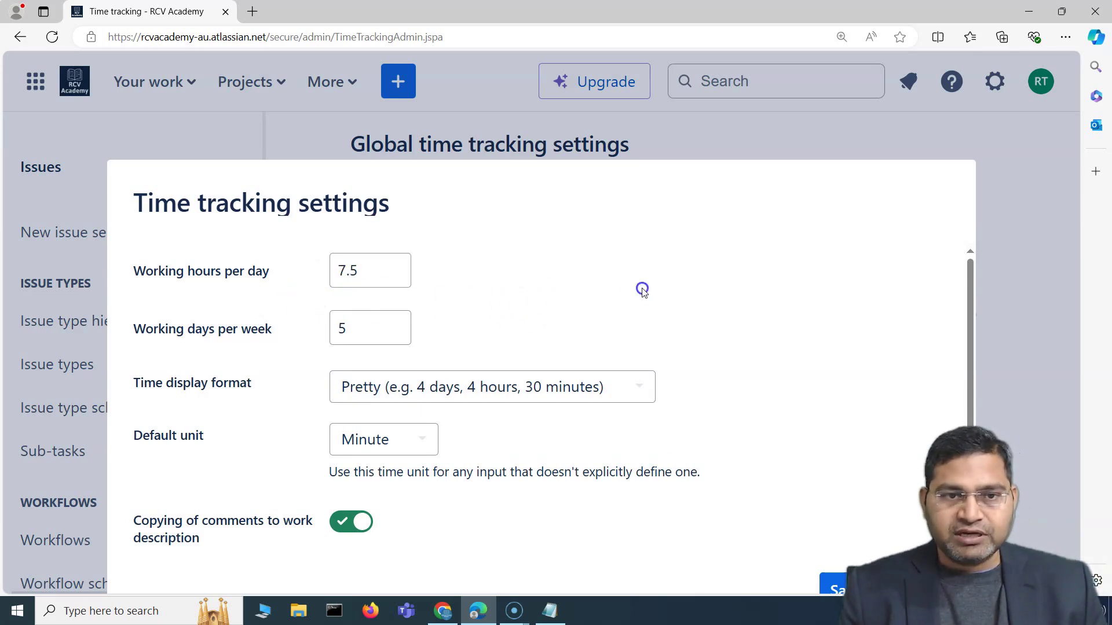
{"action": "left_click", "coordinate": [266, 352]}
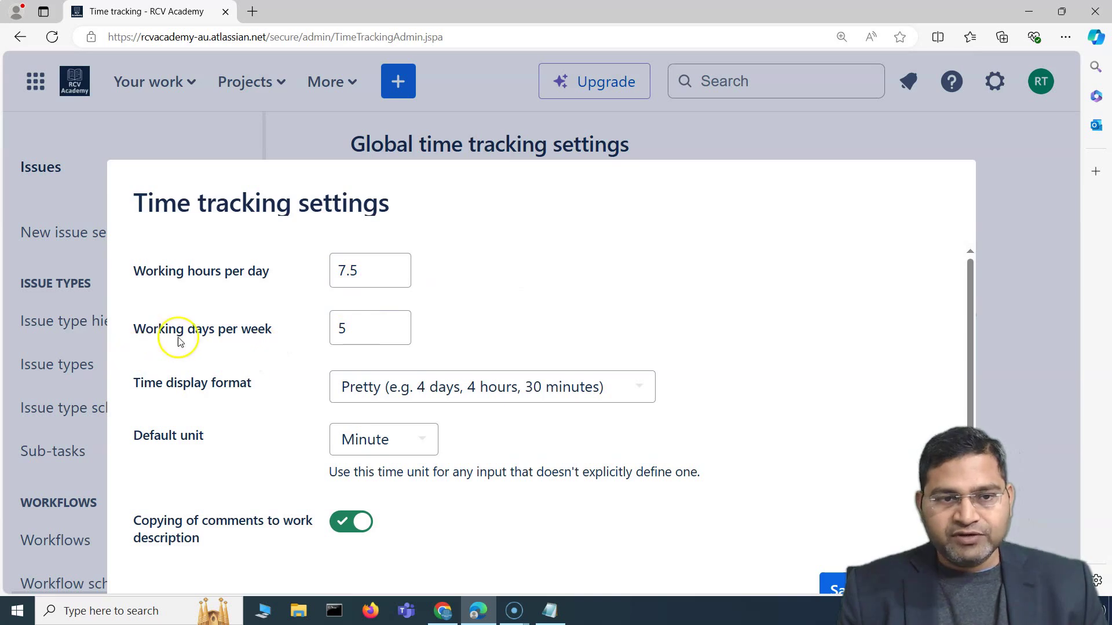
{"action": "left_click", "coordinate": [281, 327]}
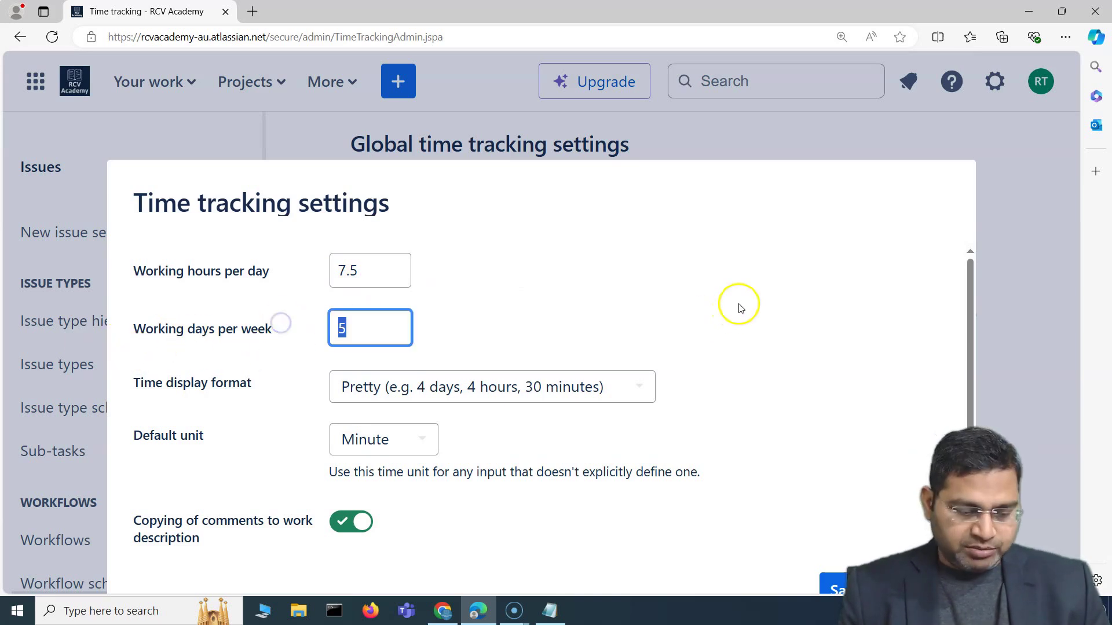
{"action": "left_click", "coordinate": [625, 300]}
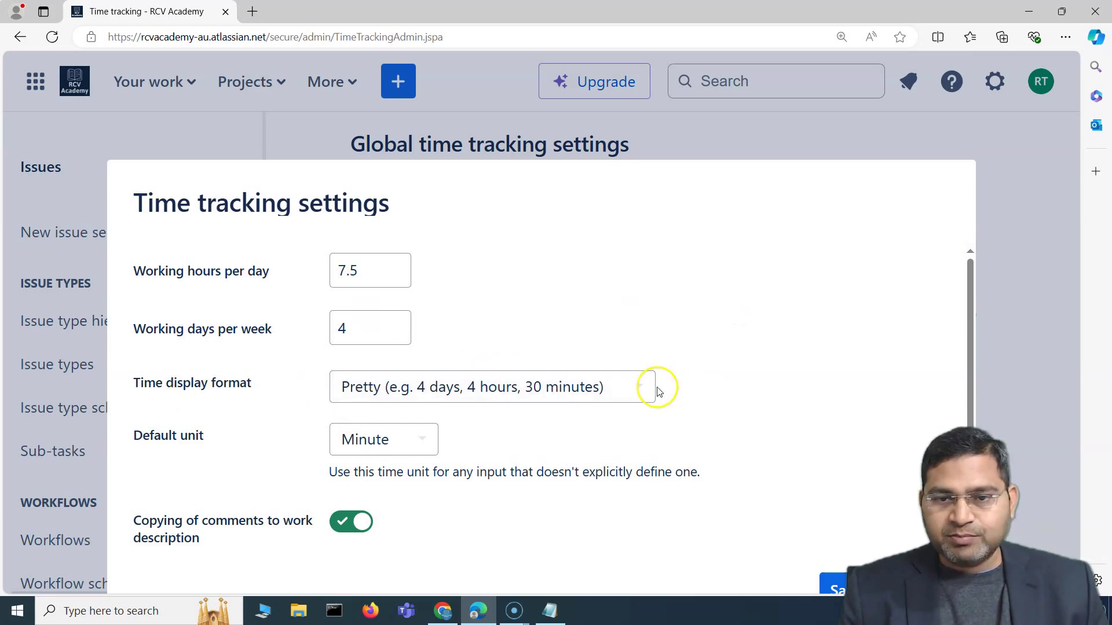
{"action": "left_click", "coordinate": [636, 394]}
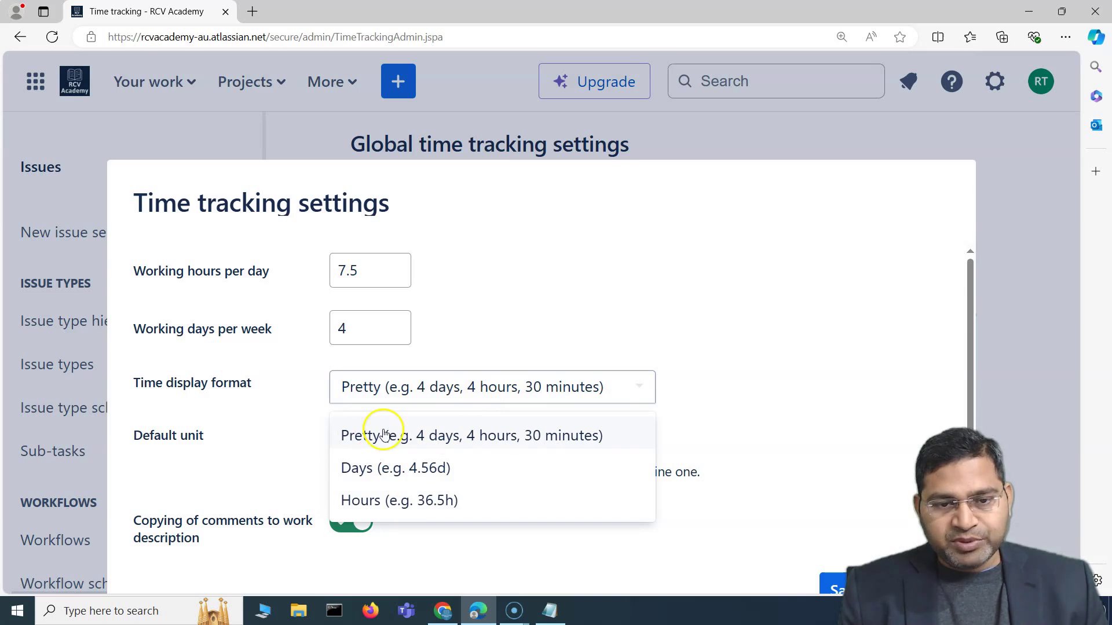
{"action": "left_click", "coordinate": [405, 471]}
{"action": "left_click", "coordinate": [355, 387]}
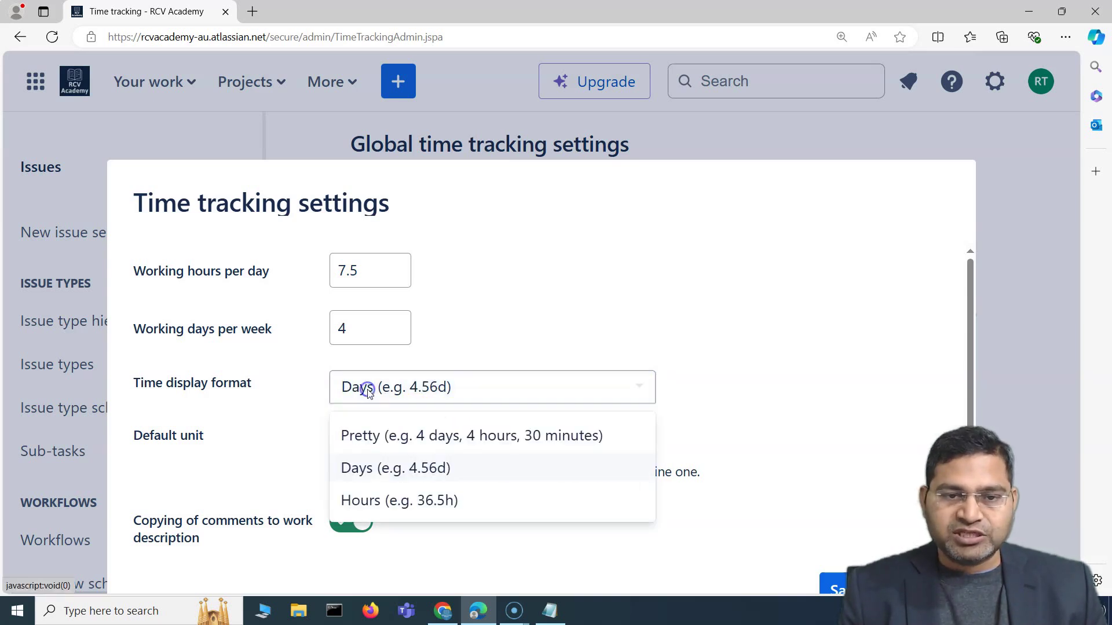
{"action": "left_click", "coordinate": [473, 435]}
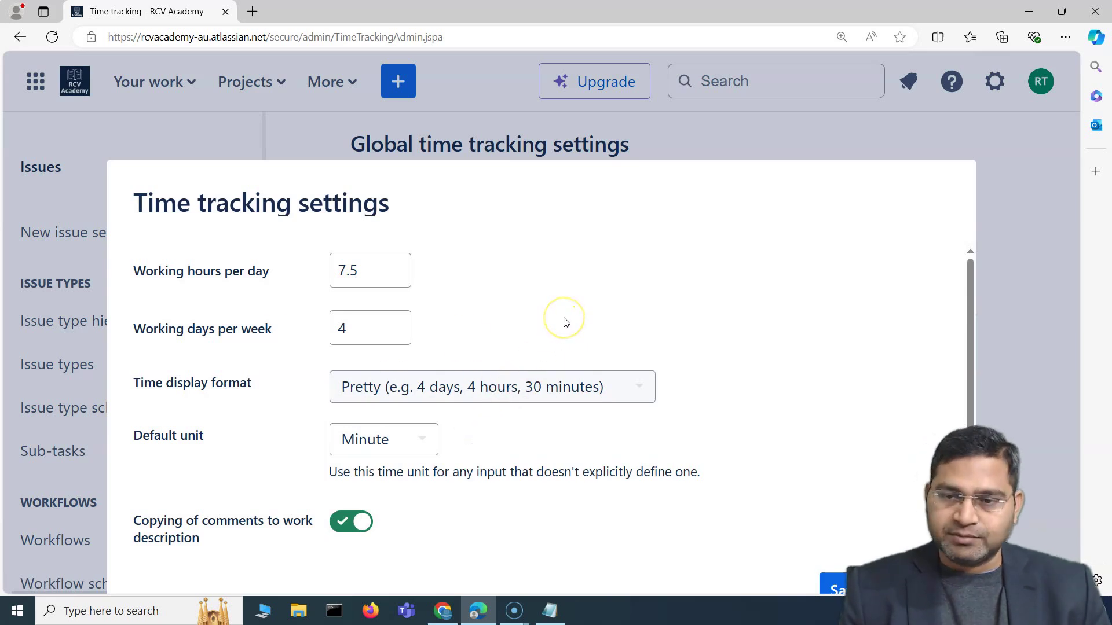
{"action": "left_click", "coordinate": [732, 364]}
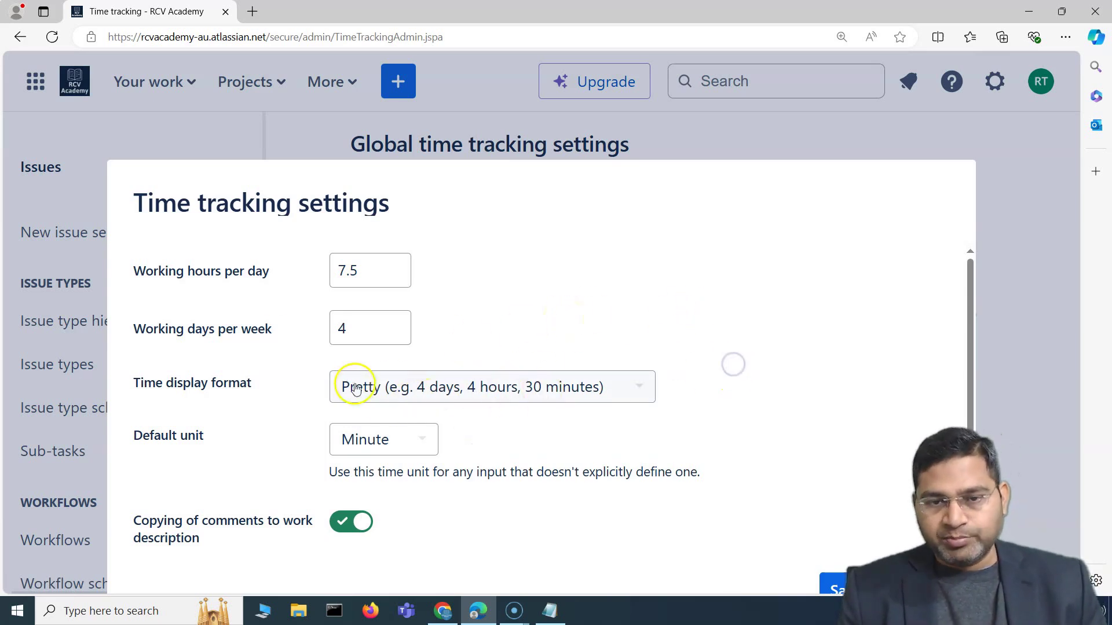
{"action": "scroll", "coordinate": [716, 415], "scroll_direction": "down", "scroll_amount": 1}
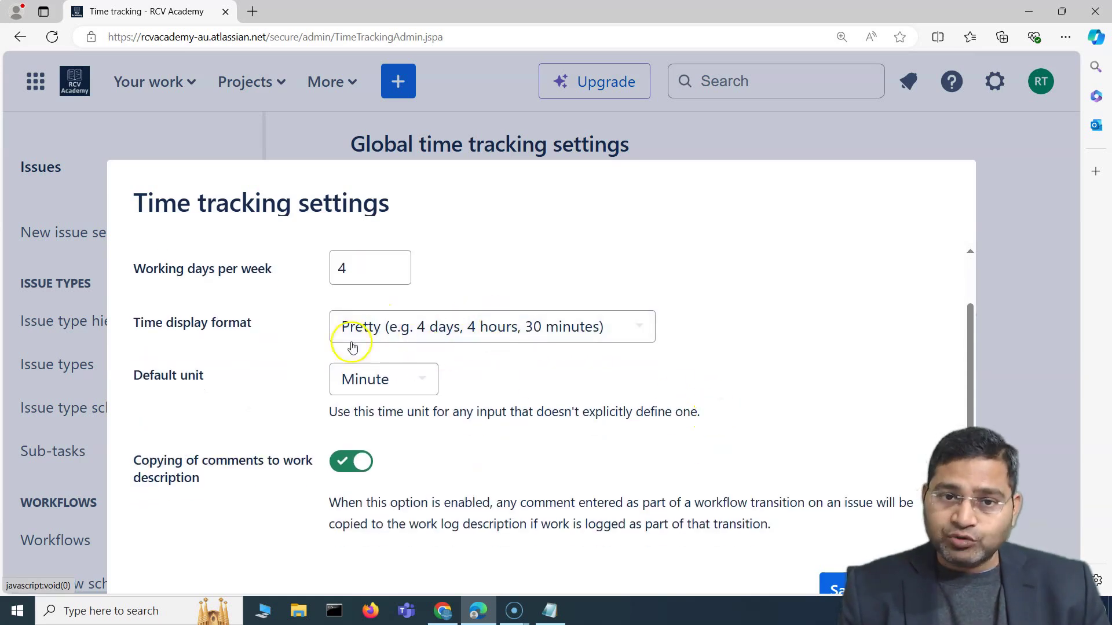
{"action": "left_click", "coordinate": [385, 388]}
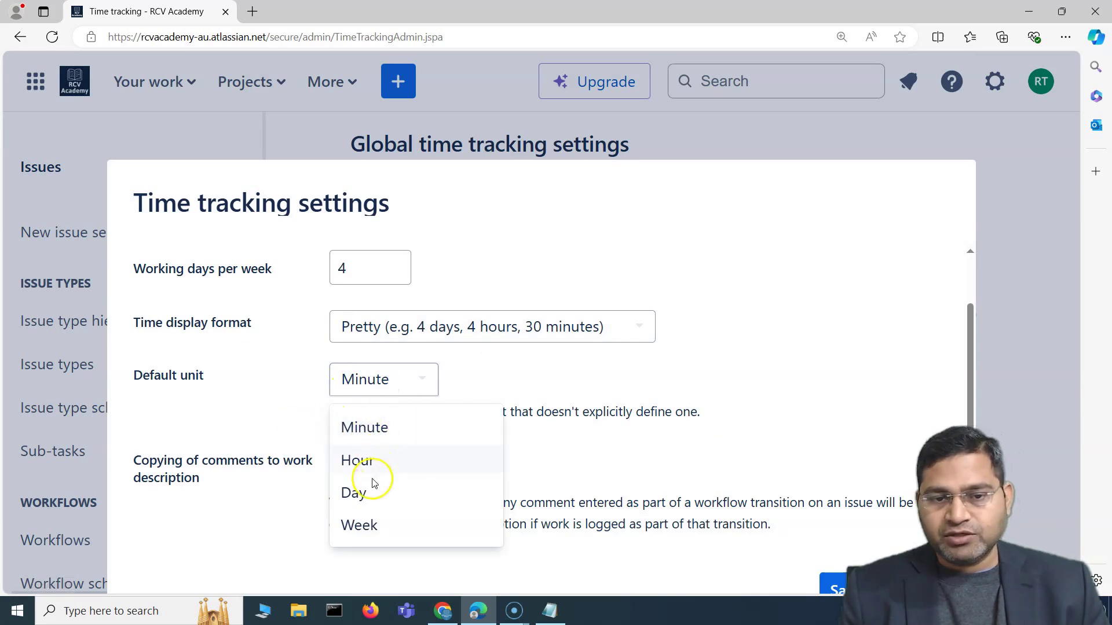
{"action": "left_click", "coordinate": [653, 390]}
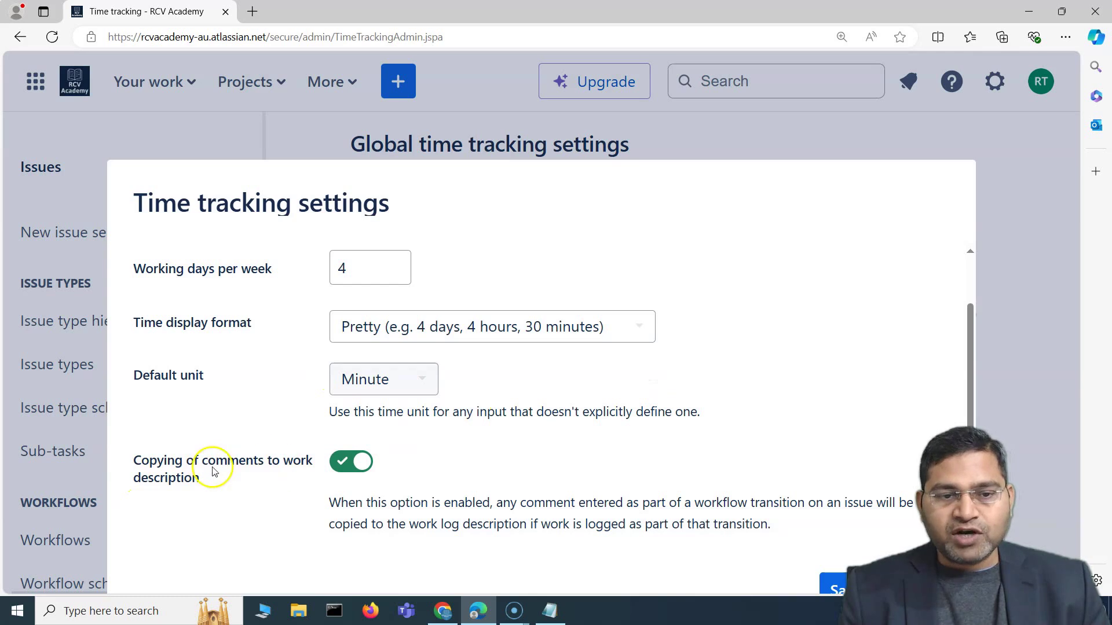
- Highlight the comment-copying option's label and explanation in the time tracking settings dialog
{"action": "left_click_drag", "start_coordinate": [331, 498], "coordinate": [542, 529]}
{"action": "left_click", "coordinate": [809, 468]}
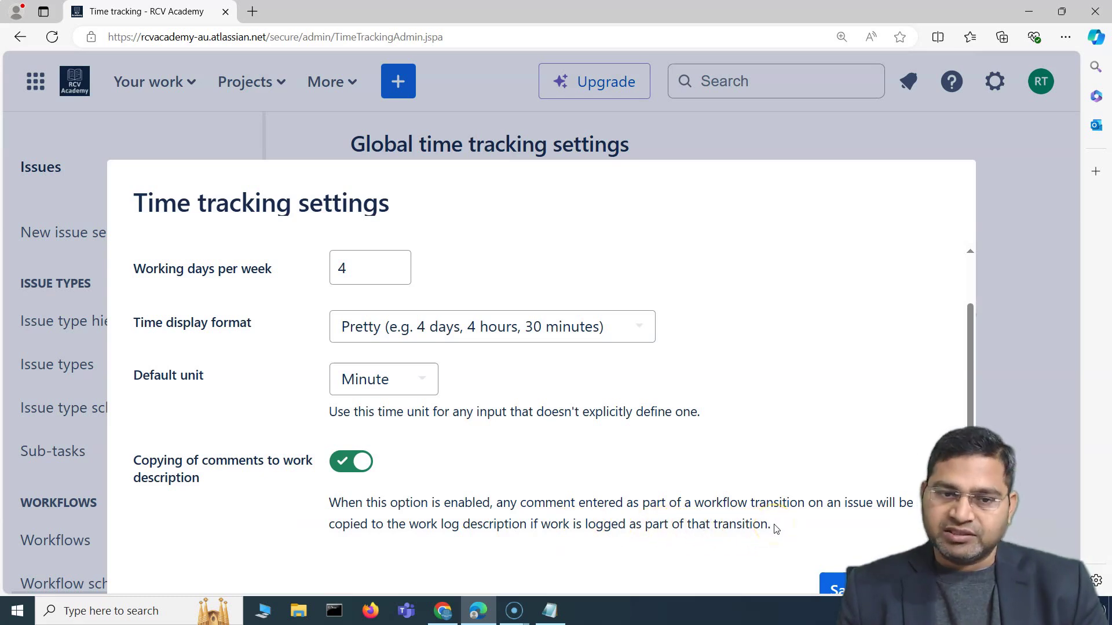
{"action": "left_click_drag", "start_coordinate": [188, 460], "coordinate": [241, 517]}
{"action": "left_click", "coordinate": [235, 510]}
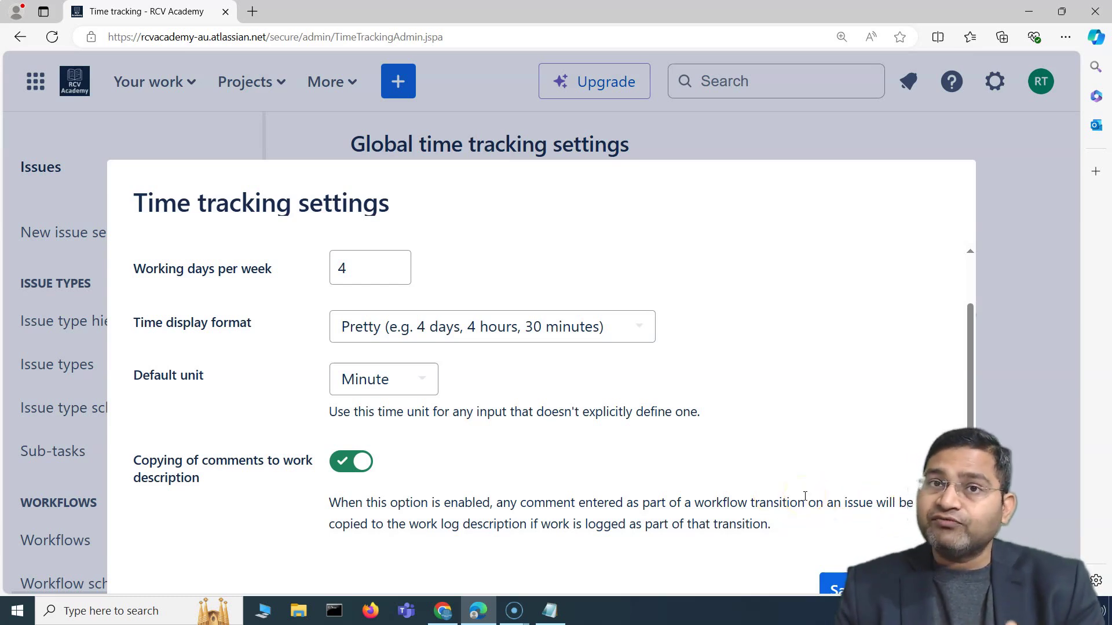
{"action": "left_click_drag", "start_coordinate": [825, 504], "coordinate": [834, 504]}
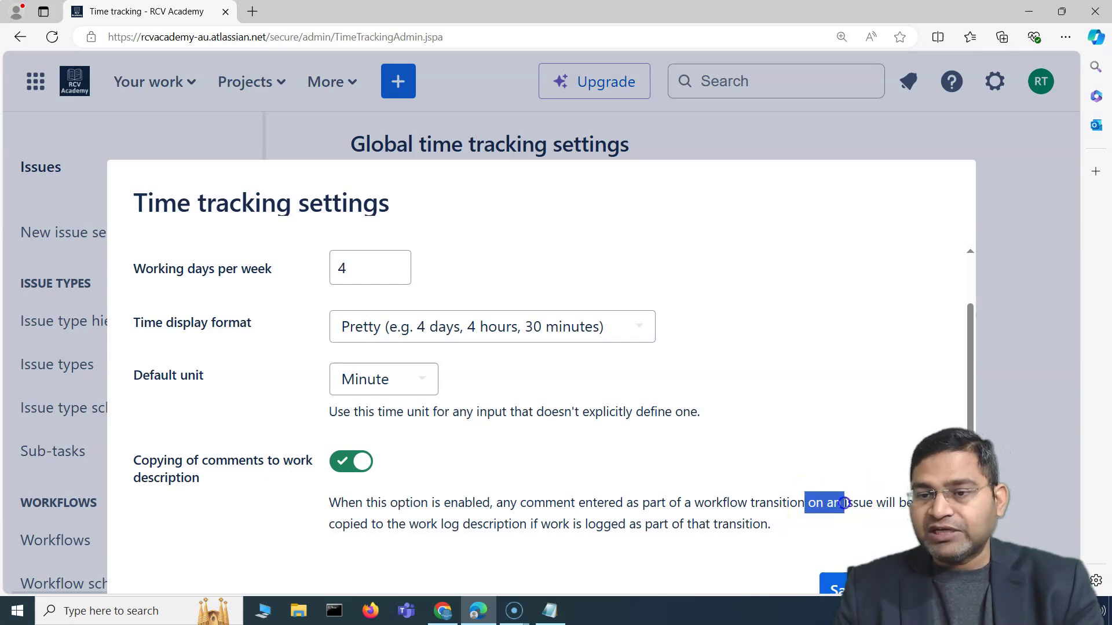
{"action": "left_click", "coordinate": [776, 507]}
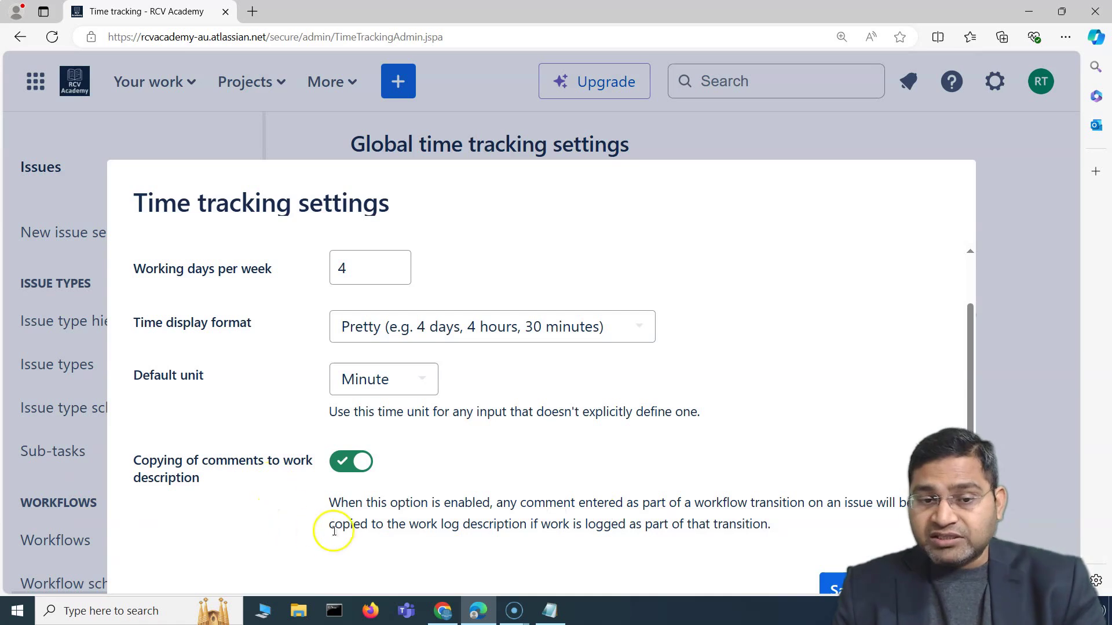
- Highlight the explanation's phrases about copying comments into the work log description
{"action": "left_click_drag", "start_coordinate": [353, 525], "coordinate": [481, 524]}
{"action": "left_click", "coordinate": [537, 543]}
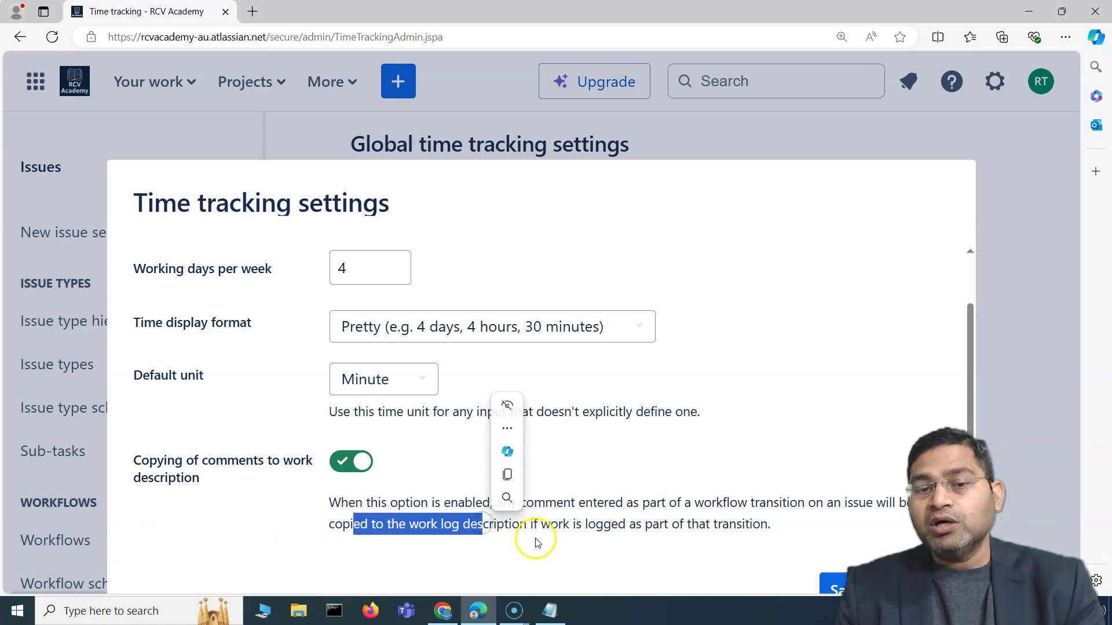
{"action": "left_click", "coordinate": [537, 542]}
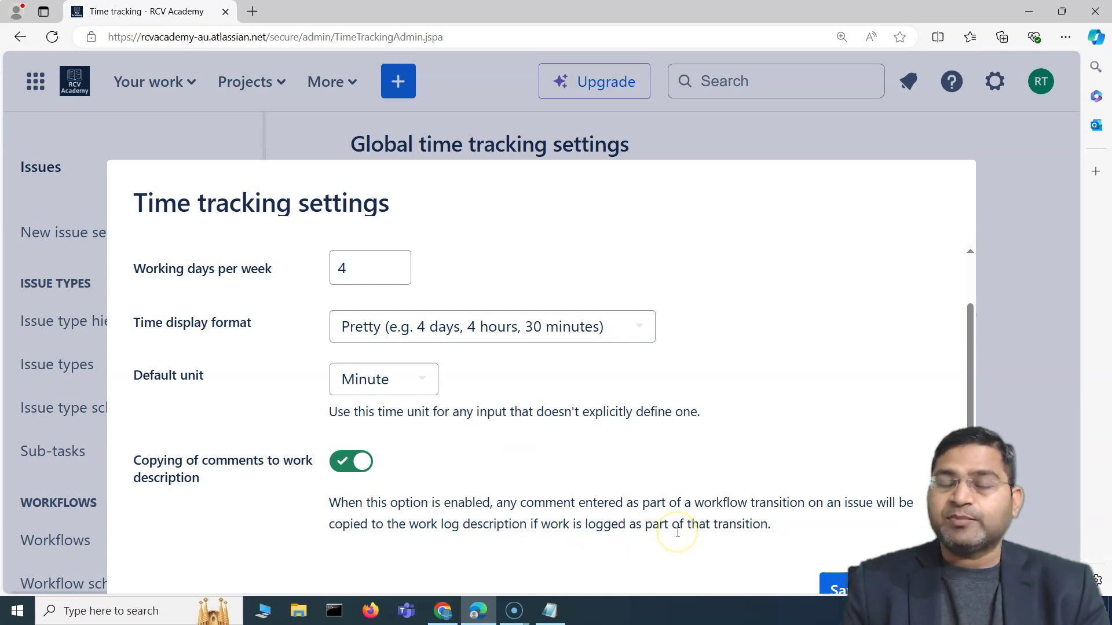
{"action": "left_click_drag", "start_coordinate": [431, 524], "coordinate": [596, 524]}
{"action": "left_click", "coordinate": [382, 545]}
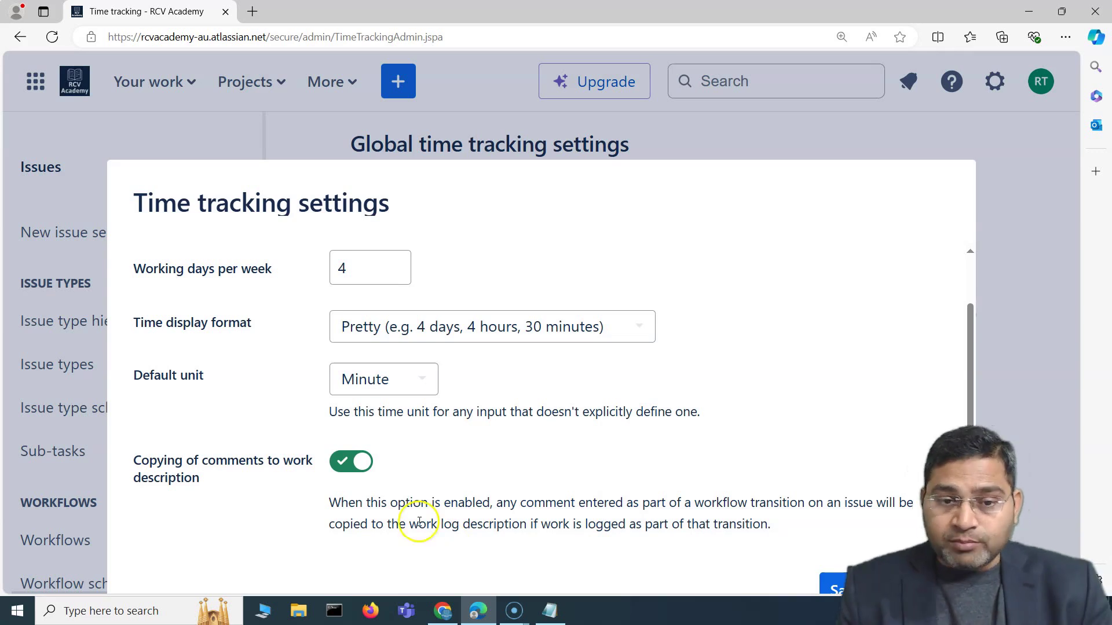
{"action": "left_click_drag", "start_coordinate": [409, 525], "coordinate": [525, 524]}
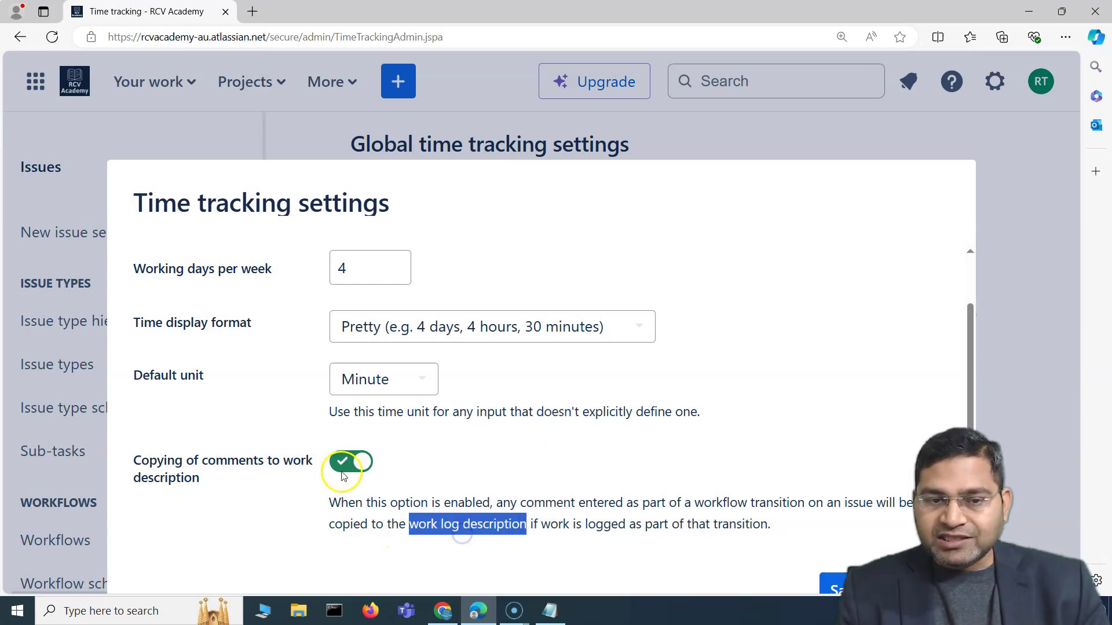
{"action": "left_click", "coordinate": [310, 481]}
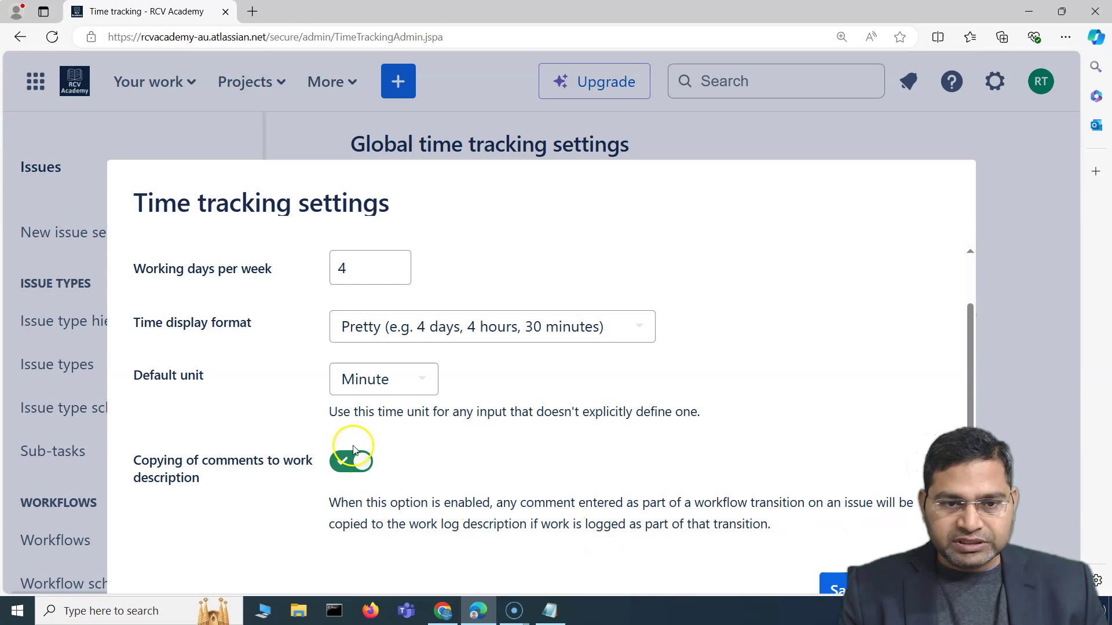
{"action": "scroll", "coordinate": [371, 463], "scroll_direction": "up", "scroll_amount": 1}
{"action": "scroll", "coordinate": [360, 509], "scroll_direction": "down", "scroll_amount": 1}
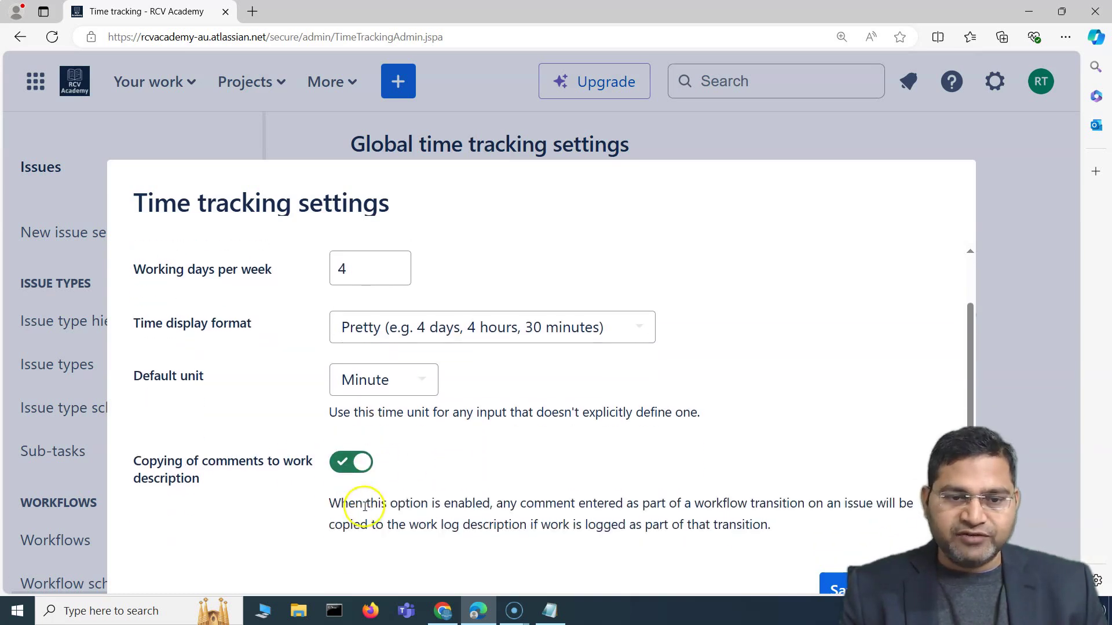
{"action": "scroll", "coordinate": [342, 342], "scroll_direction": "up", "scroll_amount": 1}
{"action": "scroll", "coordinate": [521, 422], "scroll_direction": "down", "scroll_amount": 1}
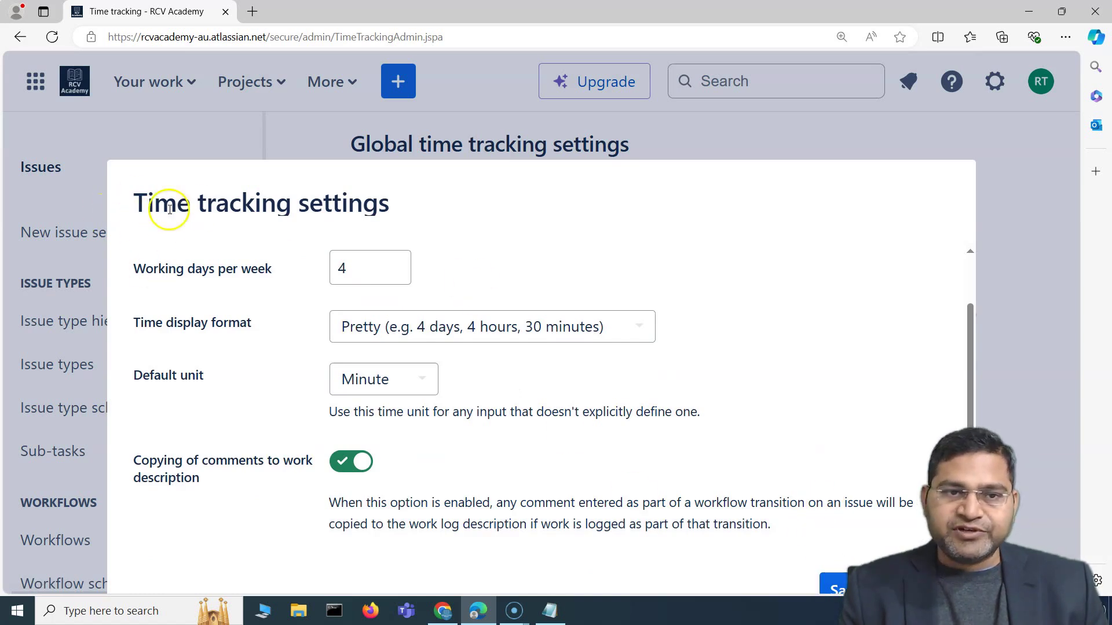
{"action": "left_click", "coordinate": [838, 588]}
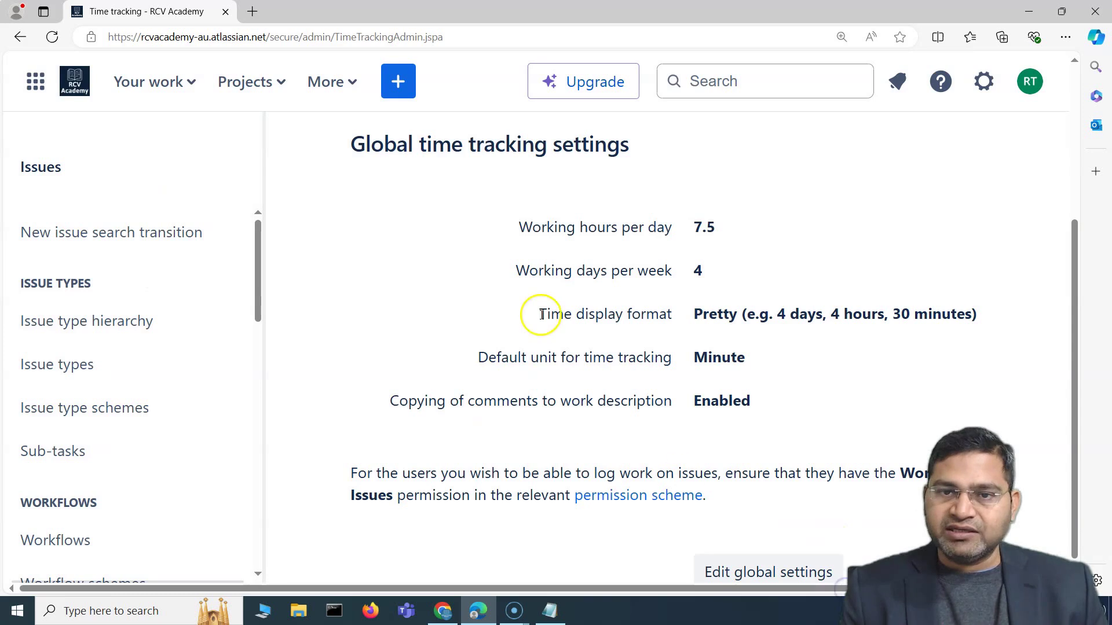
{"action": "scroll", "coordinate": [658, 389], "scroll_direction": "up", "scroll_amount": 3}
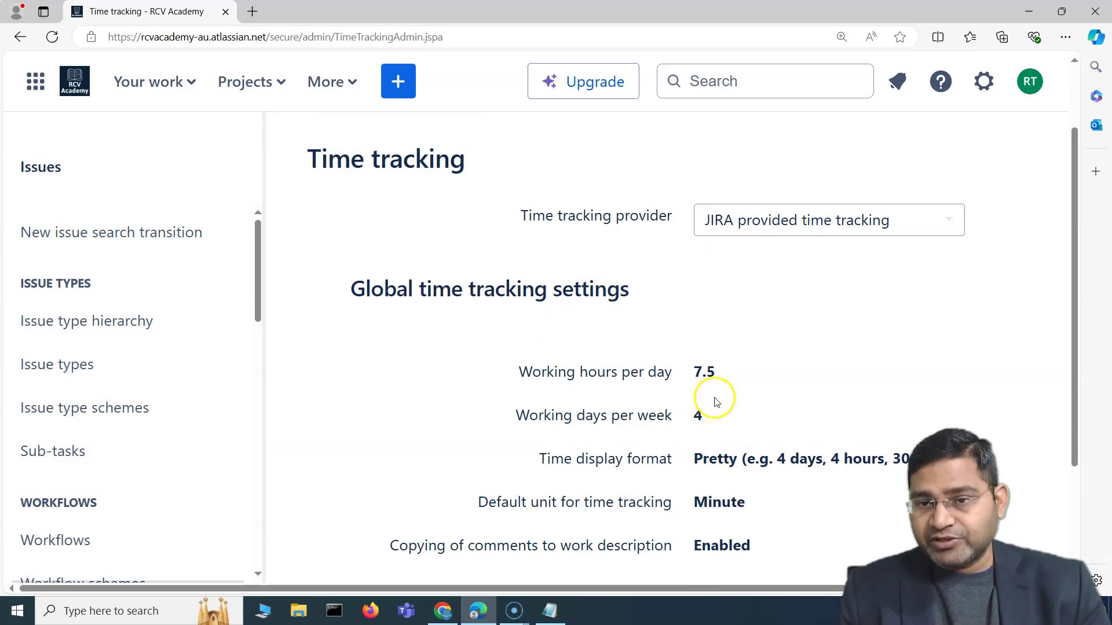
{"action": "scroll", "coordinate": [711, 272], "scroll_direction": "down", "scroll_amount": 1}
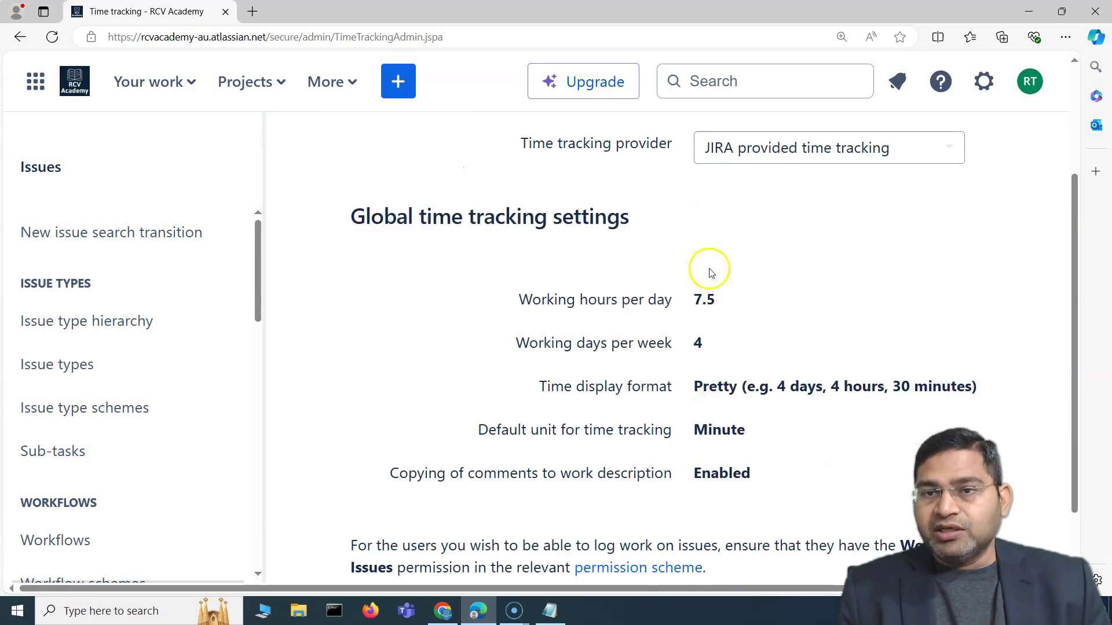
{"action": "left_click", "coordinate": [811, 160]}
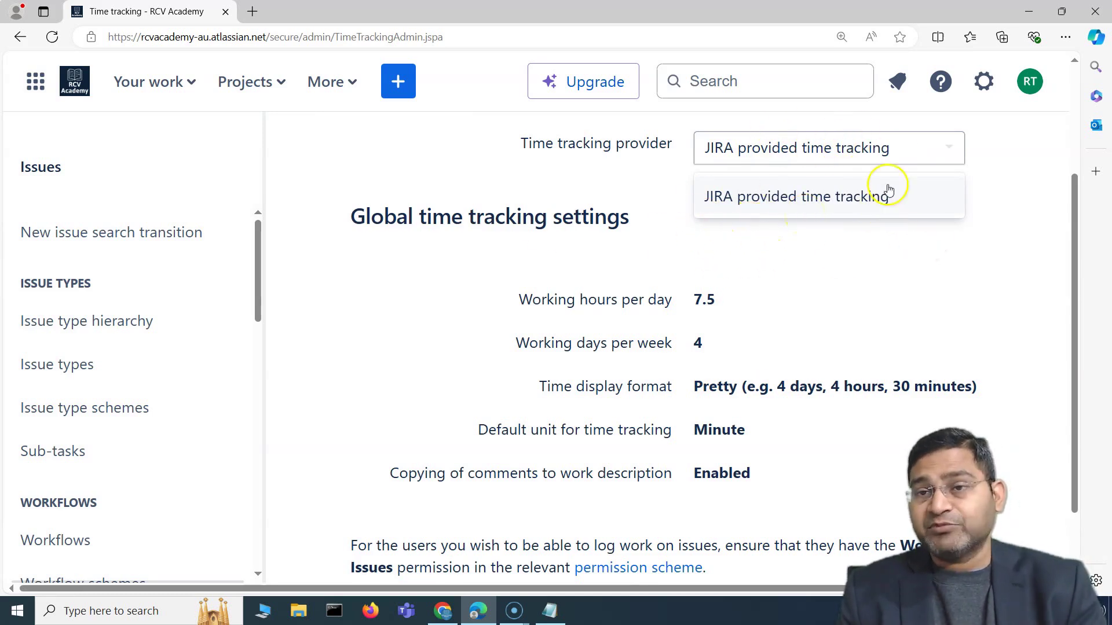
{"action": "scroll", "coordinate": [869, 254], "scroll_direction": "up", "scroll_amount": 3}
{"action": "scroll", "coordinate": [954, 200], "scroll_direction": "down", "scroll_amount": 2}
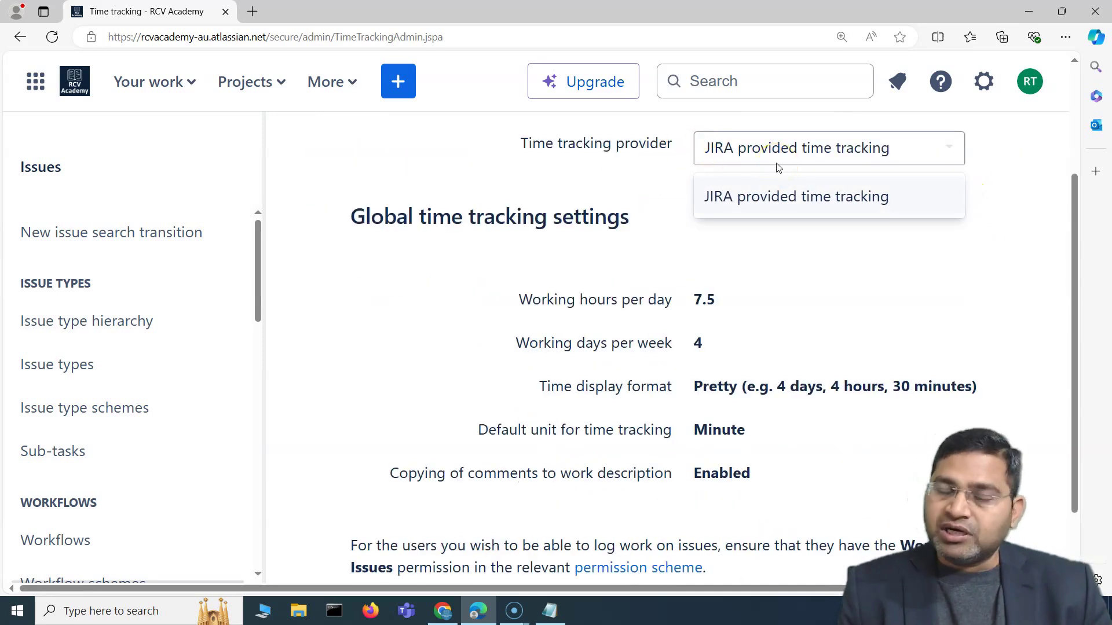
{"action": "scroll", "coordinate": [773, 491], "scroll_direction": "down", "scroll_amount": 1}
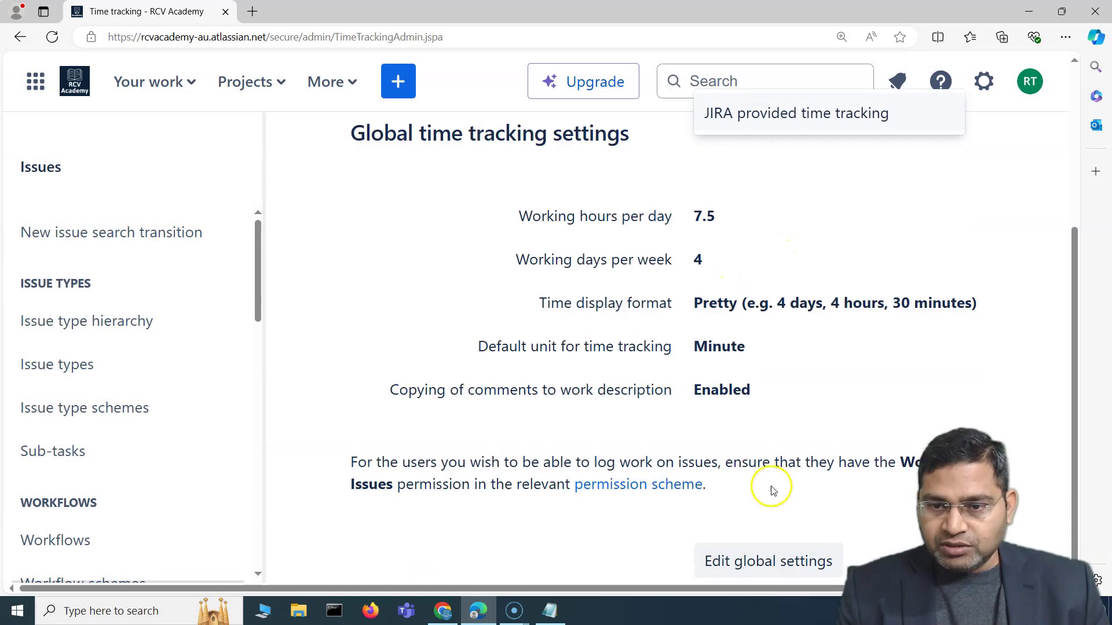
{"action": "scroll", "coordinate": [765, 562], "scroll_direction": "up", "scroll_amount": 3}
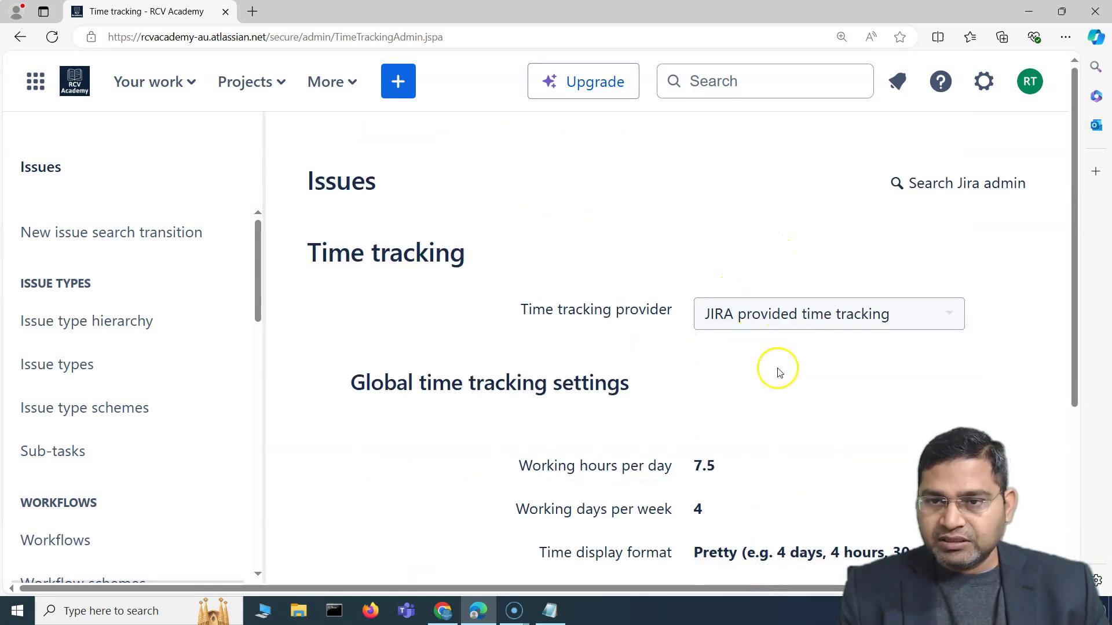
- Set global time tracking back to 8 working hours per day and 5 days per week, and save
{"action": "left_click", "coordinate": [782, 561]}
{"action": "left_click_drag", "start_coordinate": [376, 269], "coordinate": [203, 274]}
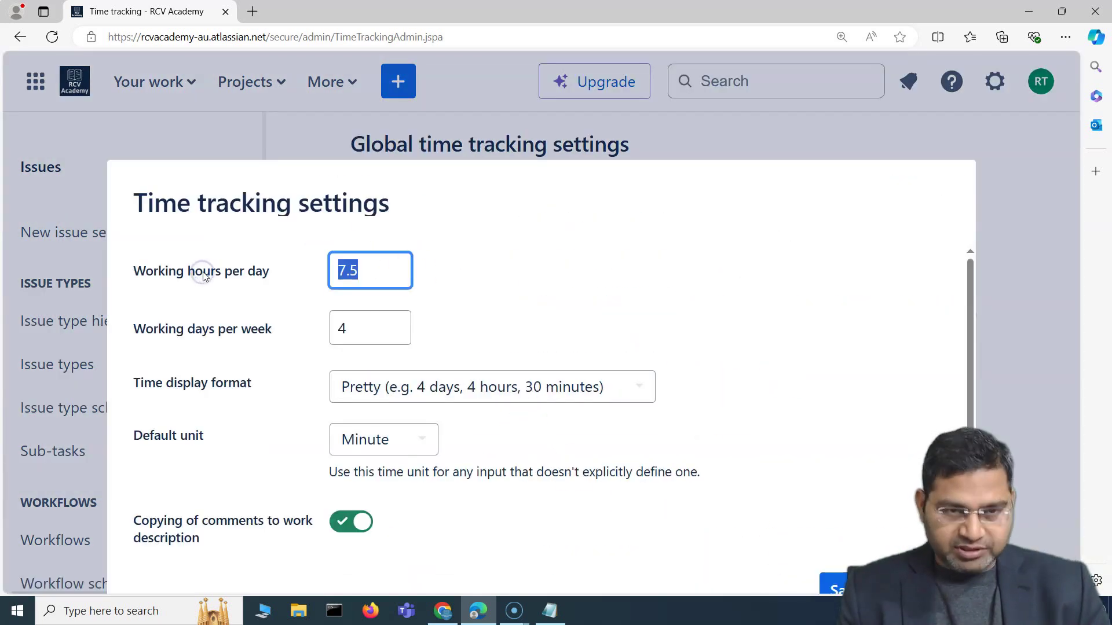
{"action": "type", "text": "8"}
{"action": "left_click_drag", "start_coordinate": [382, 328], "coordinate": [330, 317]}
{"action": "type", "text": "5"}
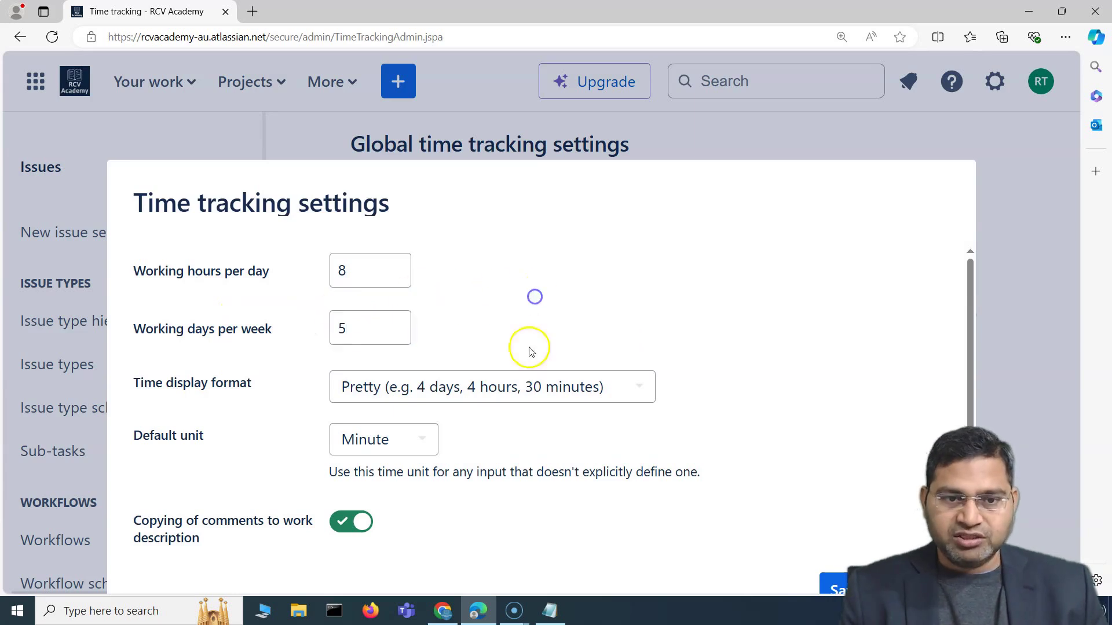
{"action": "scroll", "coordinate": [595, 469], "scroll_direction": "down", "scroll_amount": 2}
{"action": "left_click", "coordinate": [834, 586]}
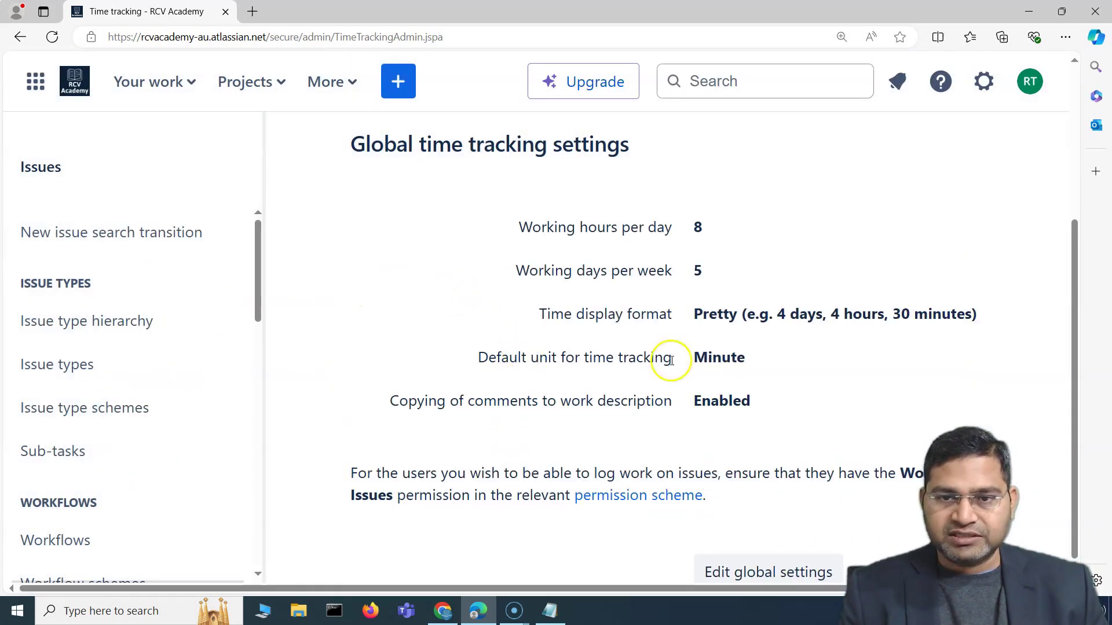
{"action": "scroll", "coordinate": [596, 388], "scroll_direction": "up", "scroll_amount": 4}
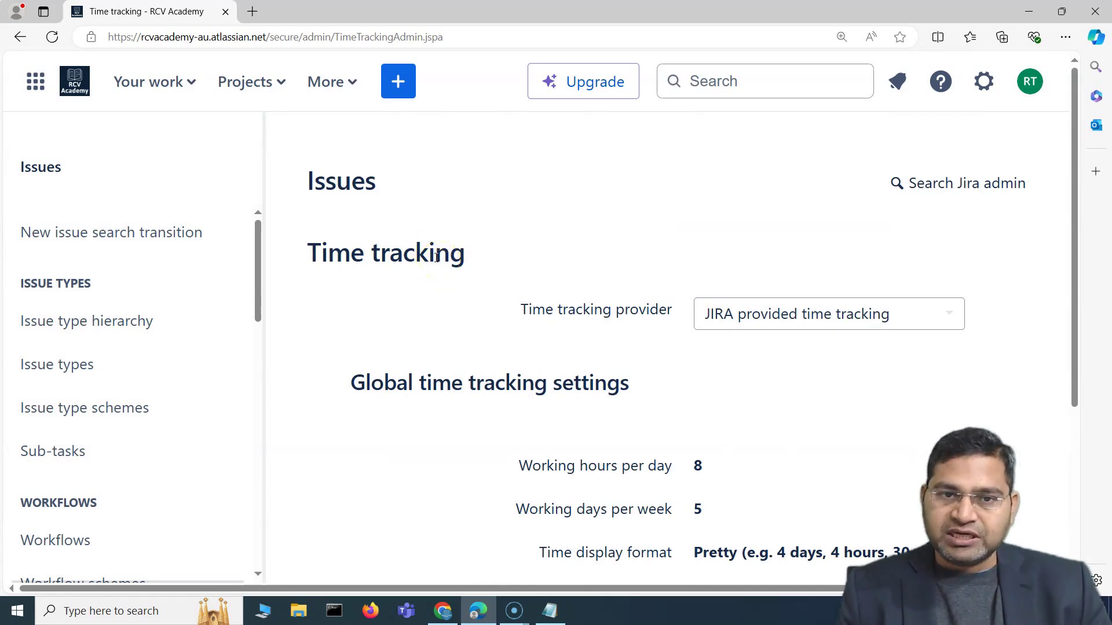
{"action": "scroll", "coordinate": [582, 392], "scroll_direction": "down", "scroll_amount": 4}
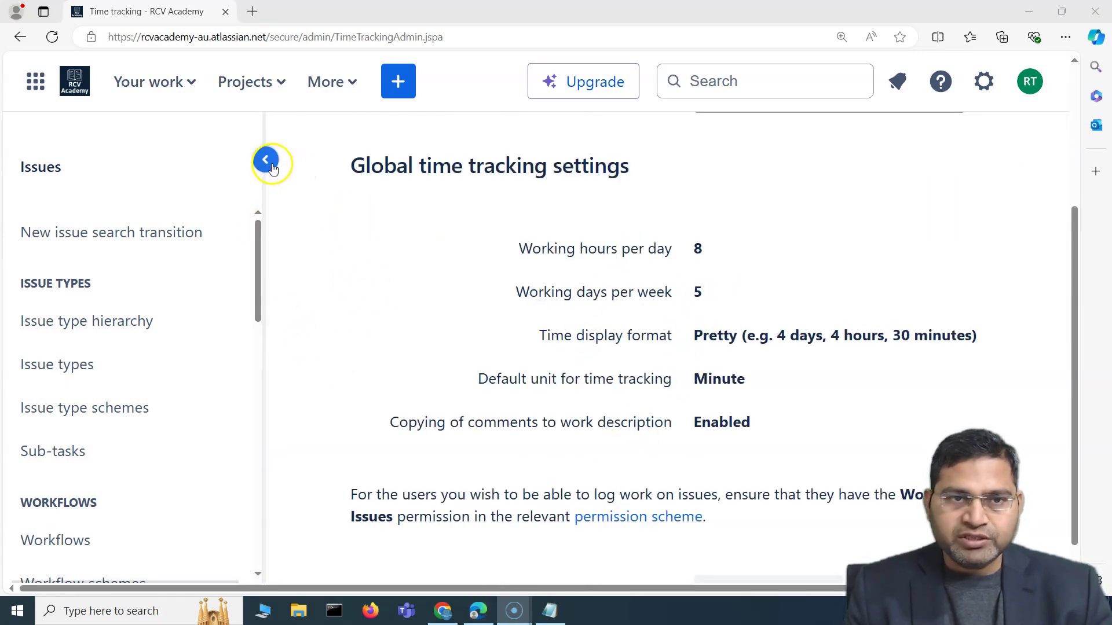
- Collapse the admin sidebar and check the time tracking question in the Notepad notes
{"action": "left_click", "coordinate": [265, 159]}
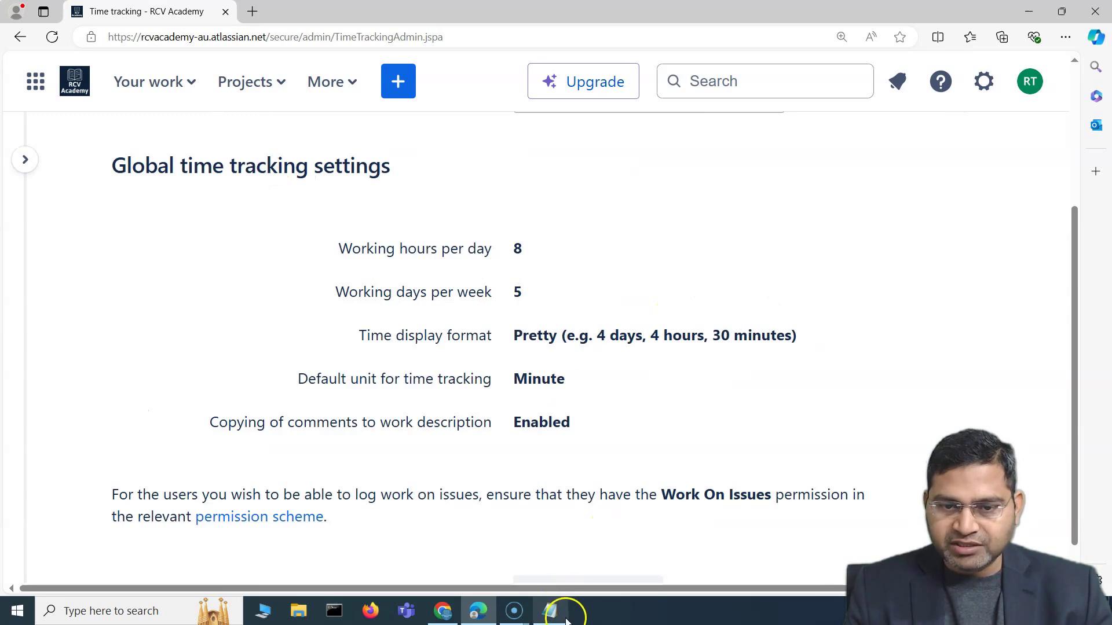
{"action": "left_click", "coordinate": [549, 611]}
{"action": "left_click_drag", "start_coordinate": [144, 152], "coordinate": [120, 152]}
{"action": "left_click", "coordinate": [678, 223]}
{"action": "left_click", "coordinate": [807, 113]}
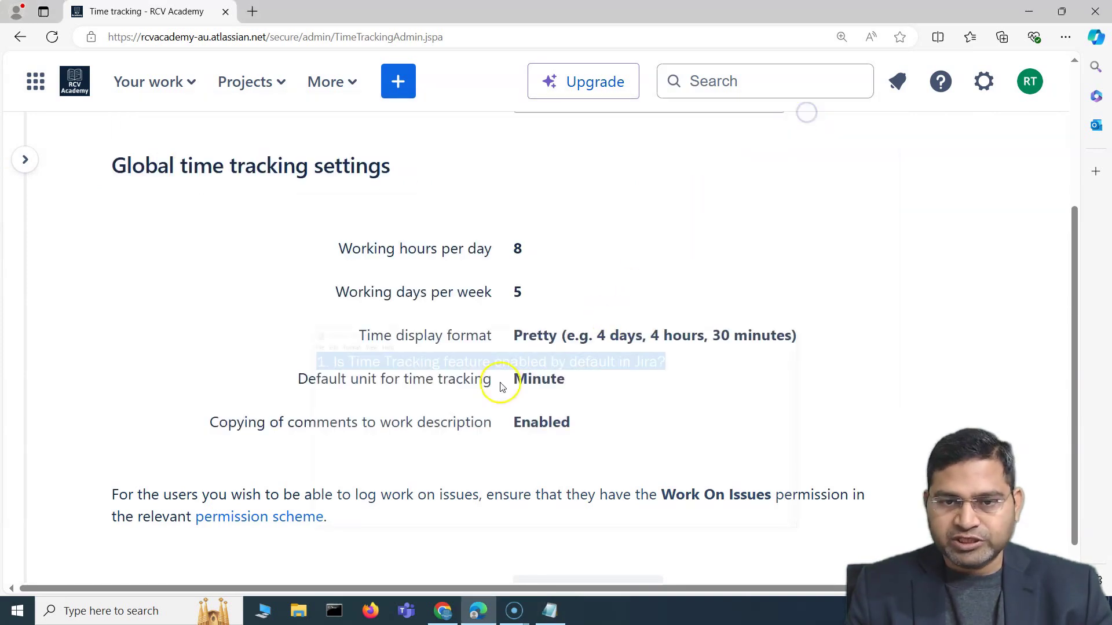
- Check the provider dropdown, keeping JIRA provided time tracking selected
{"action": "scroll", "coordinate": [730, 423], "scroll_direction": "down", "scroll_amount": 1}
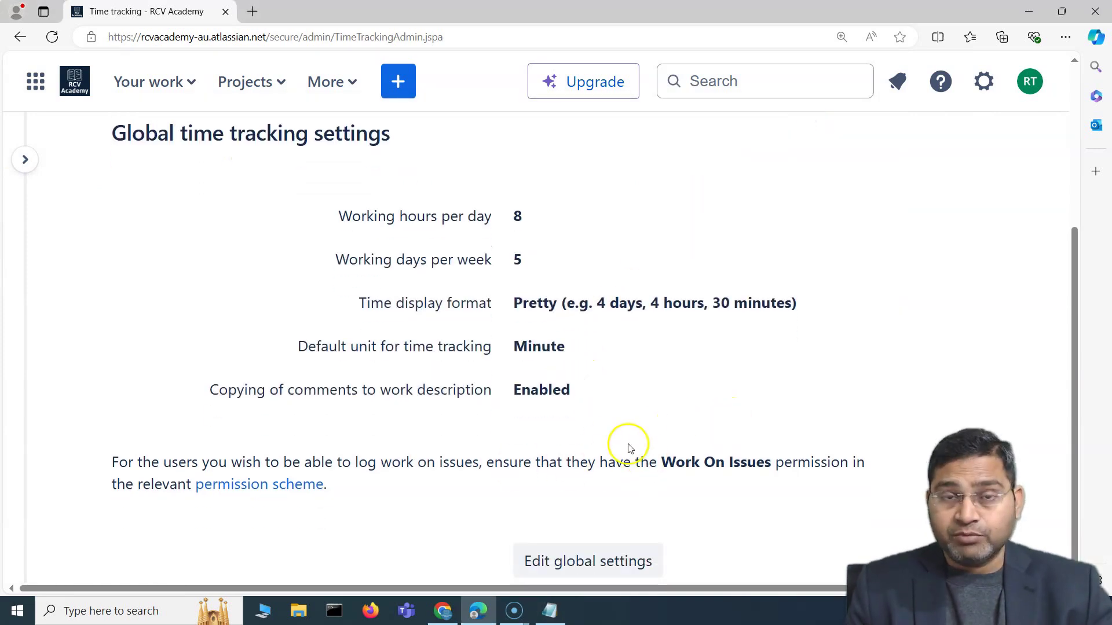
{"action": "scroll", "coordinate": [600, 467], "scroll_direction": "up", "scroll_amount": 4}
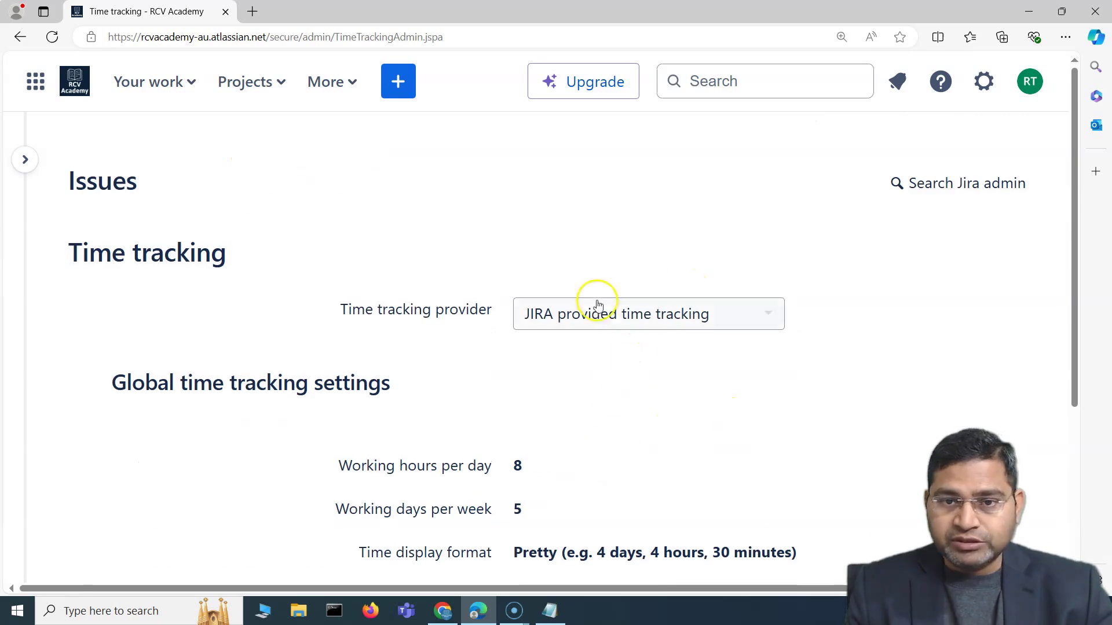
{"action": "left_click", "coordinate": [598, 324]}
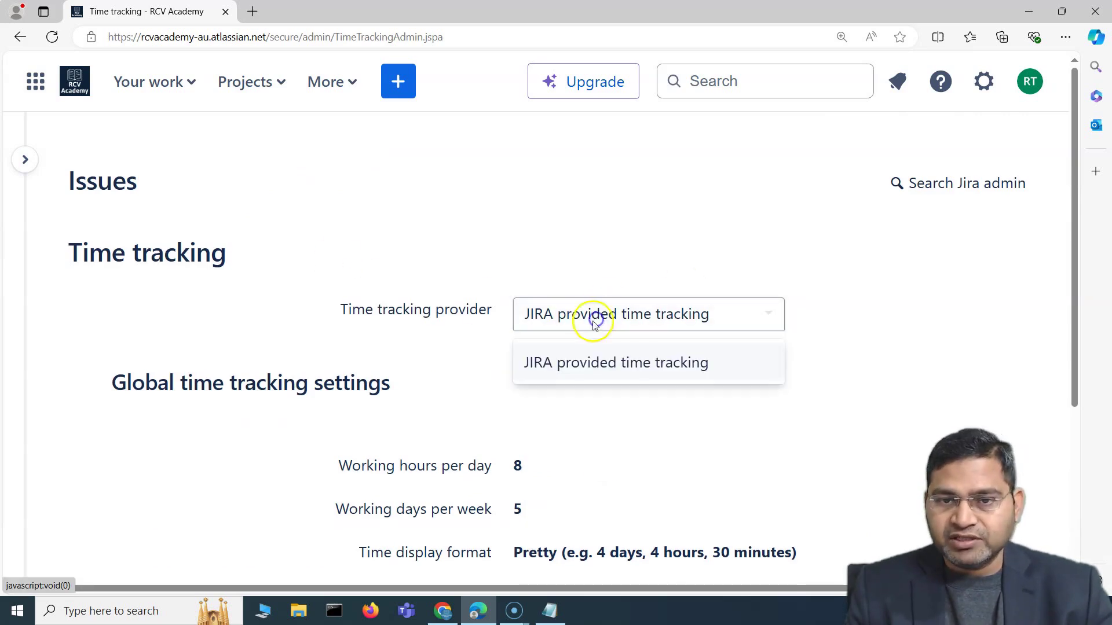
{"action": "left_click", "coordinate": [472, 338]}
{"action": "scroll", "coordinate": [654, 415], "scroll_direction": "down", "scroll_amount": 3}
{"action": "scroll", "coordinate": [509, 285], "scroll_direction": "up", "scroll_amount": 4}
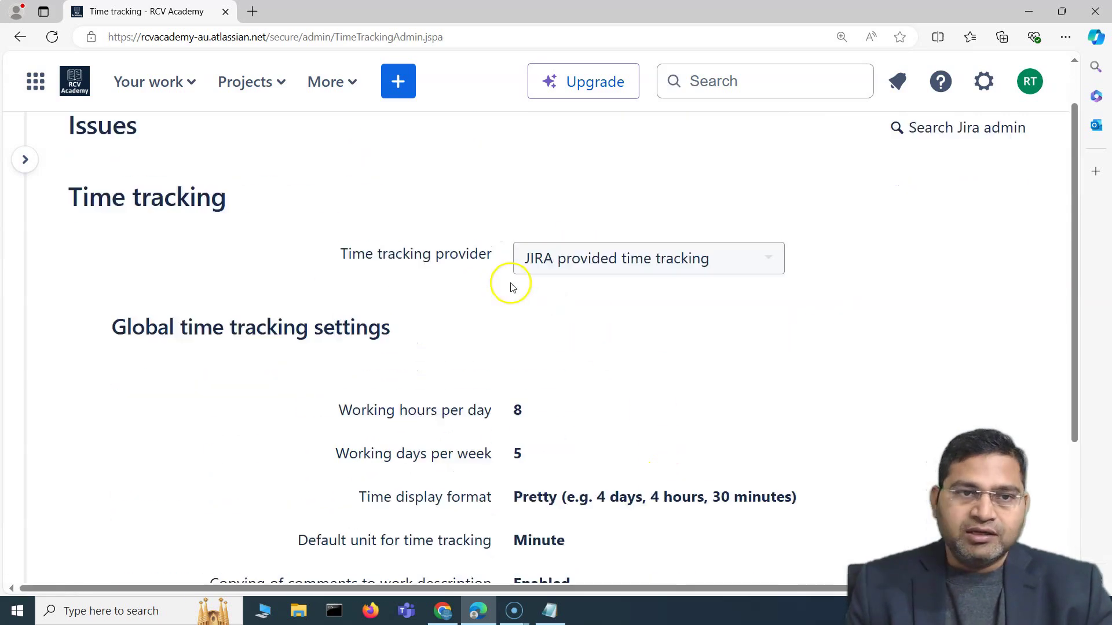
- Restore the admin sidebar and review the 8 hours/day, 5 days/week settings rows
{"action": "left_click", "coordinate": [25, 159]}
{"action": "scroll", "coordinate": [669, 426], "scroll_direction": "down", "scroll_amount": 4}
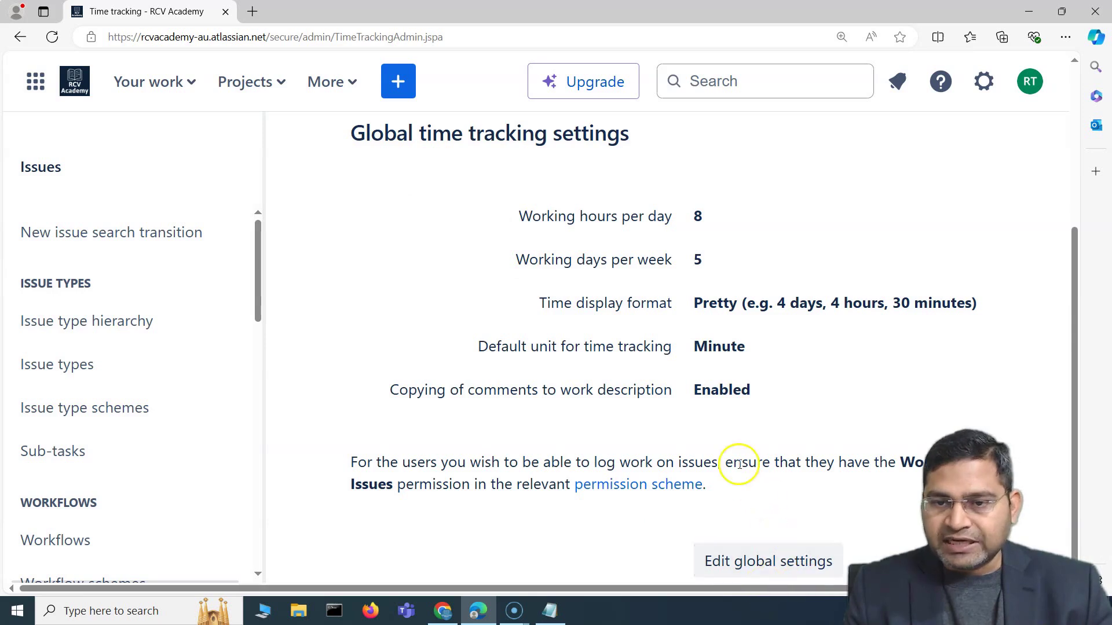
{"action": "left_click_drag", "start_coordinate": [764, 396], "coordinate": [454, 216]}
{"action": "scroll", "coordinate": [527, 367], "scroll_direction": "up", "scroll_amount": 4}
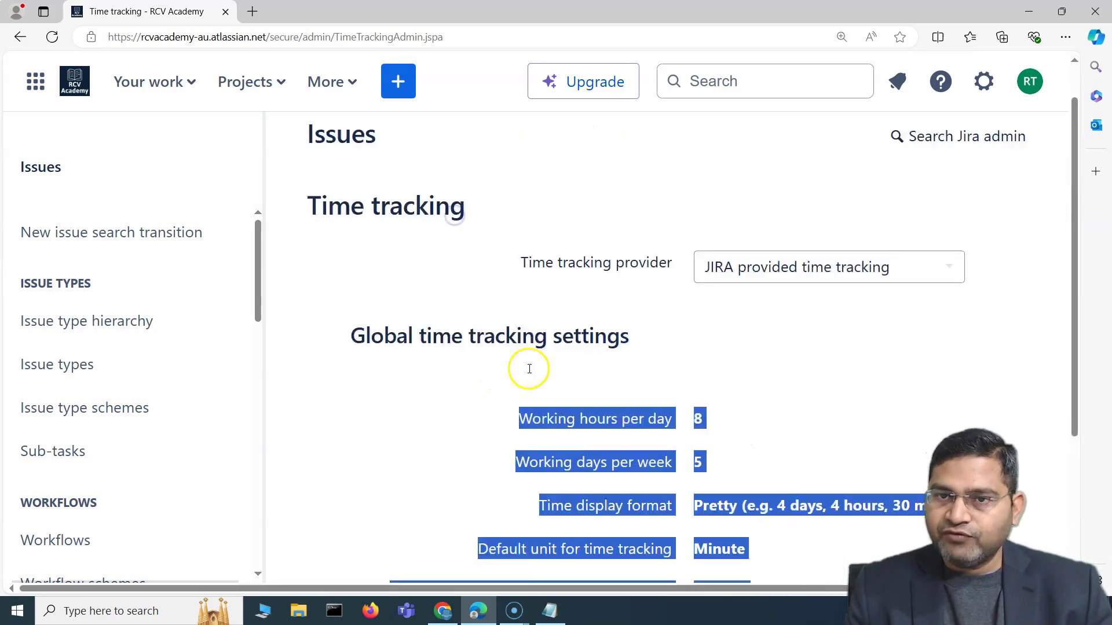
{"action": "left_click", "coordinate": [830, 352]}
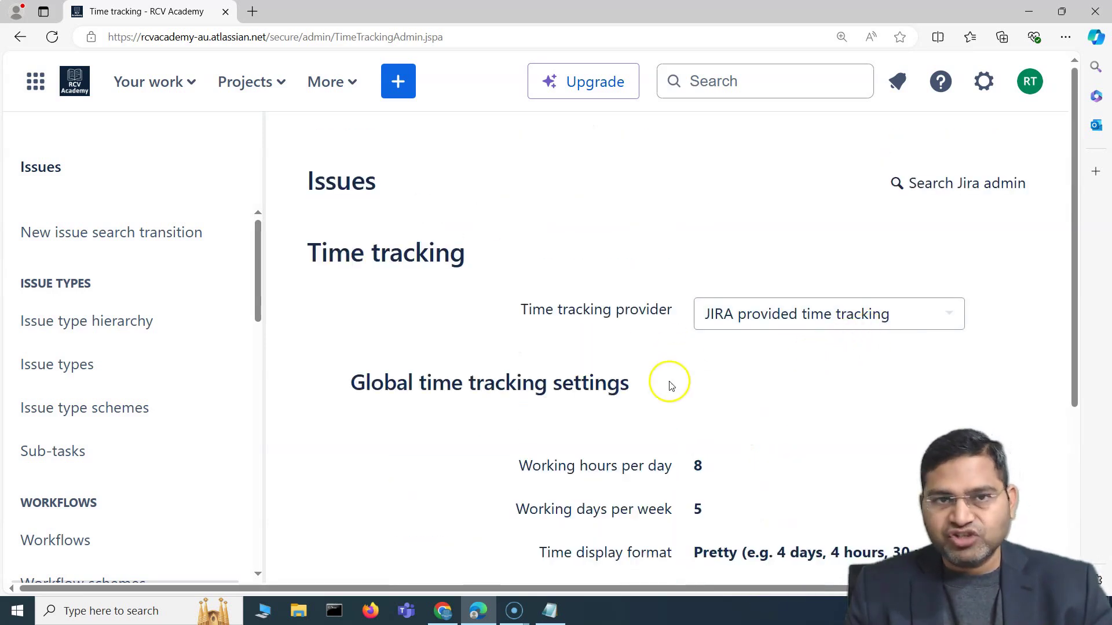
{"action": "scroll", "coordinate": [656, 366], "scroll_direction": "down", "scroll_amount": 4}
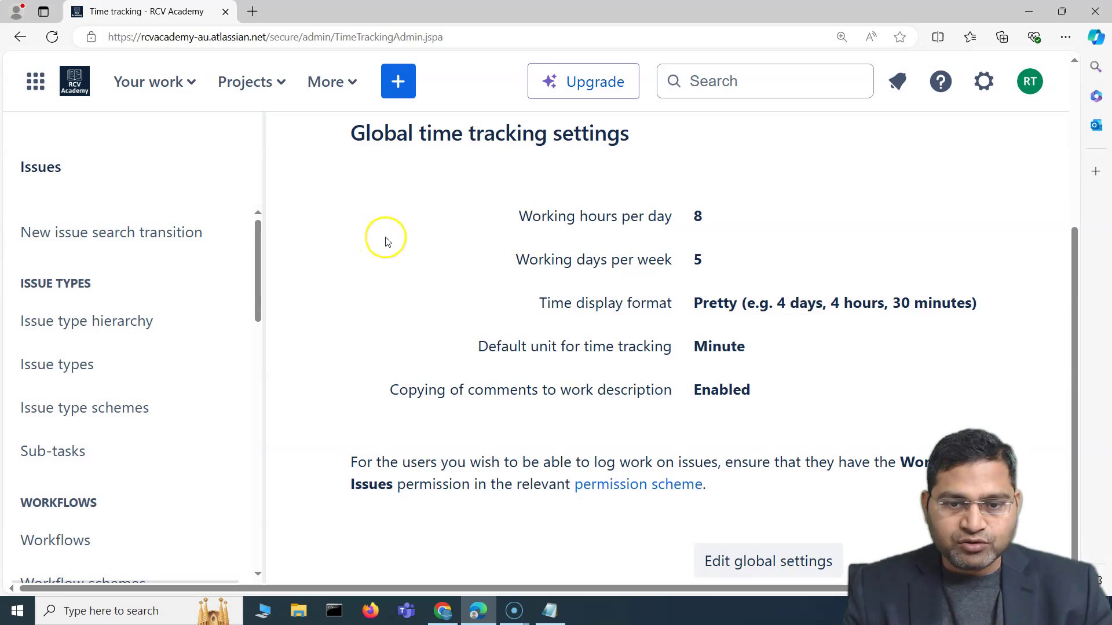
{"action": "scroll", "coordinate": [589, 278], "scroll_direction": "up", "scroll_amount": 2}
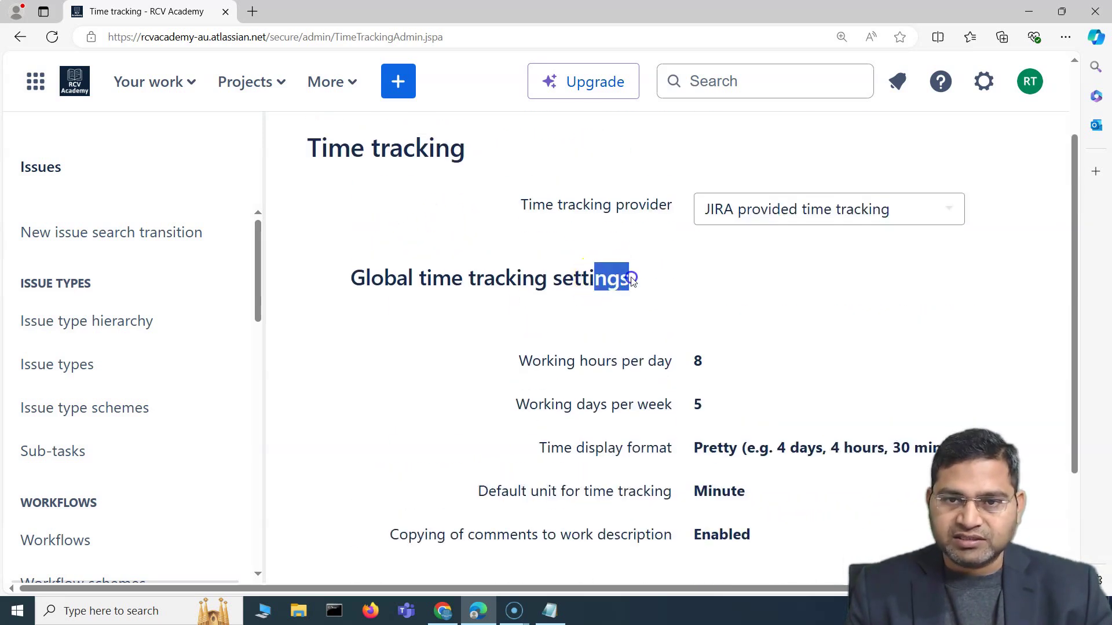
{"action": "left_click", "coordinate": [412, 341]}
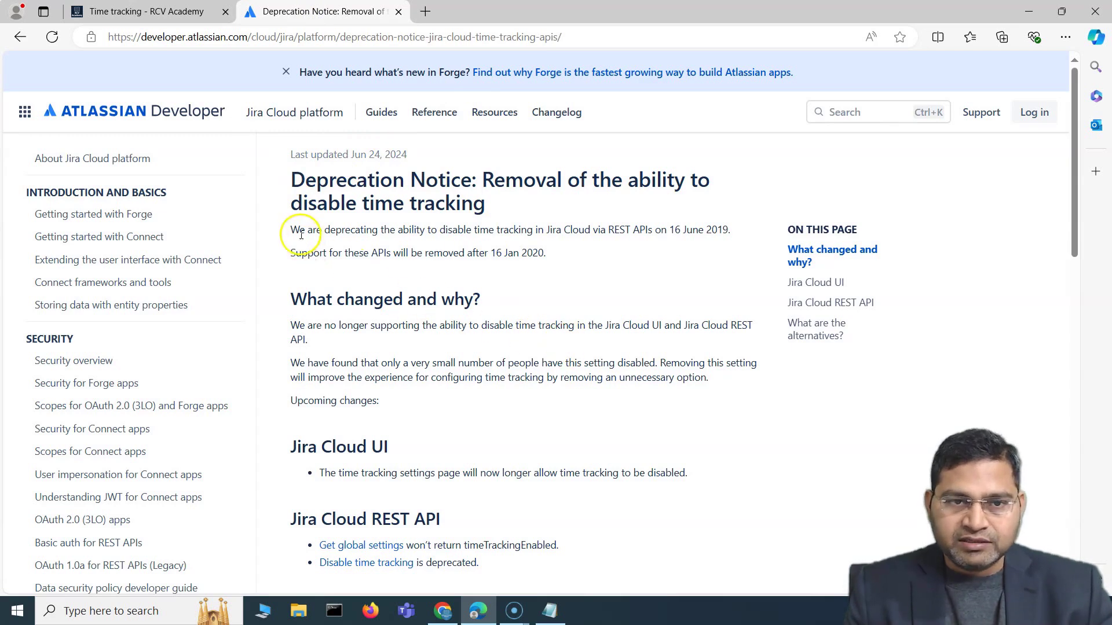
- Read the notice that disabling time tracking is no longer supported, then return to Jira
{"action": "left_click_drag", "start_coordinate": [430, 231], "coordinate": [549, 240]}
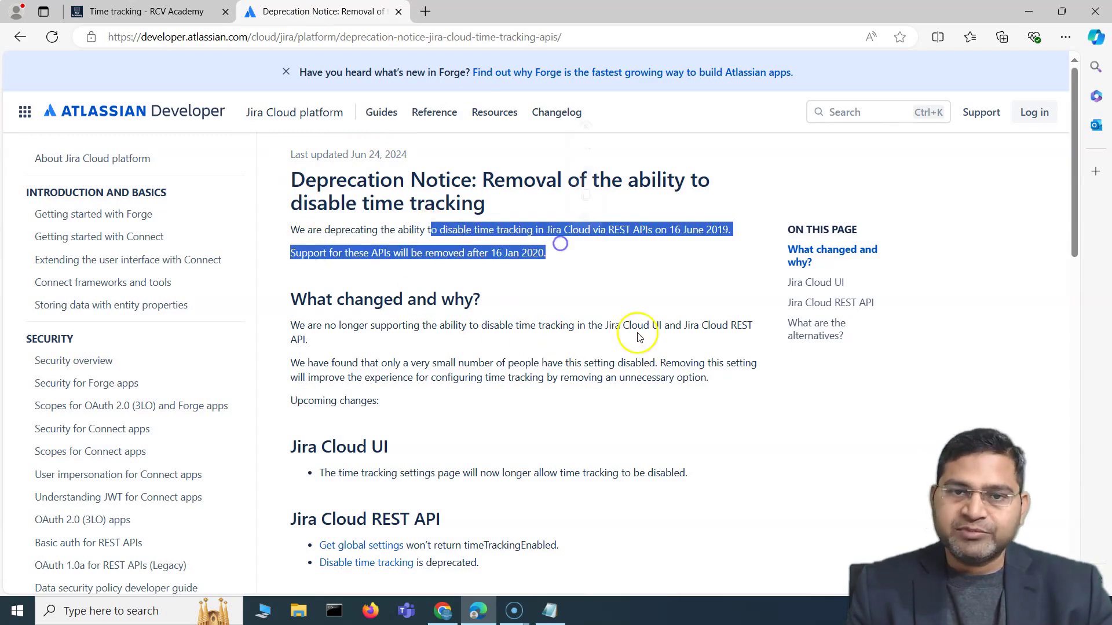
{"action": "left_click", "coordinate": [586, 227]}
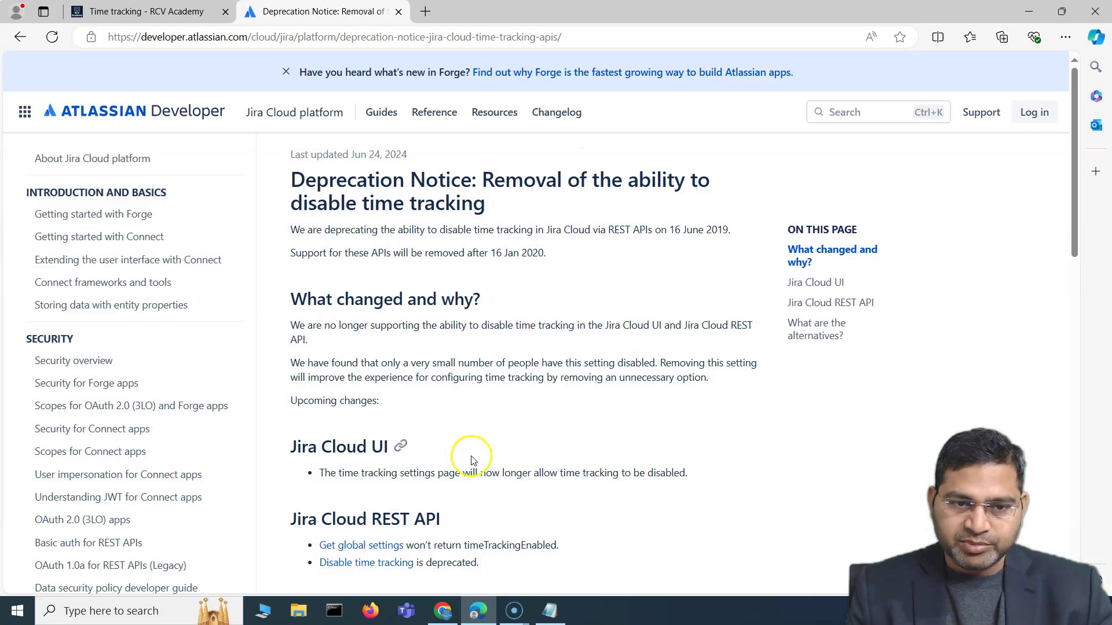
{"action": "scroll", "coordinate": [421, 408], "scroll_direction": "down", "scroll_amount": 1}
{"action": "left_click_drag", "start_coordinate": [293, 253], "coordinate": [360, 266]}
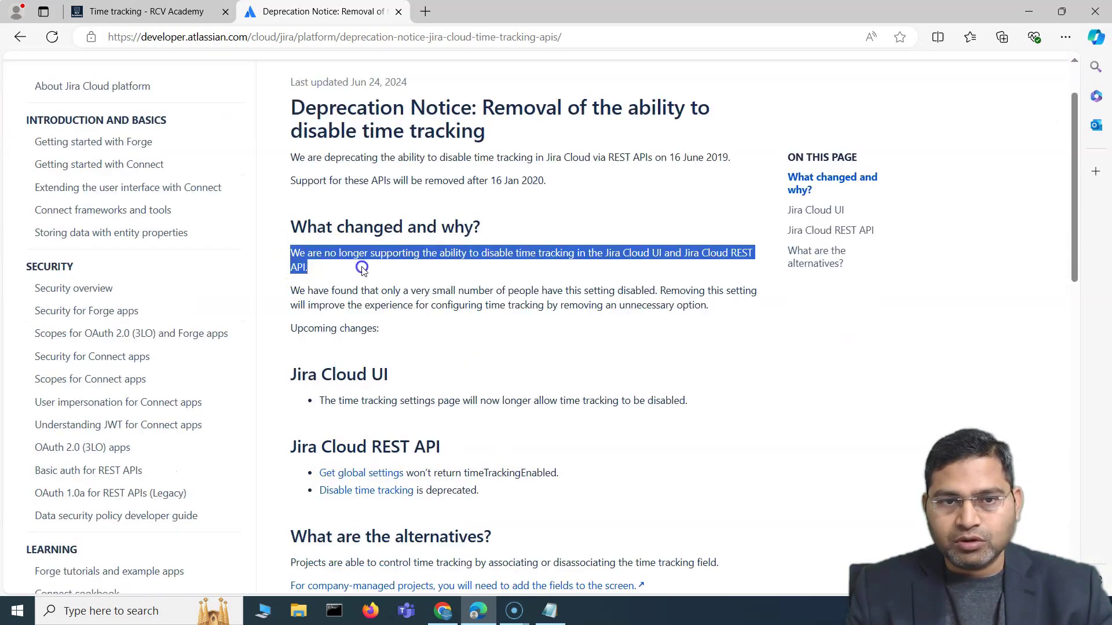
{"action": "left_click", "coordinate": [597, 272]}
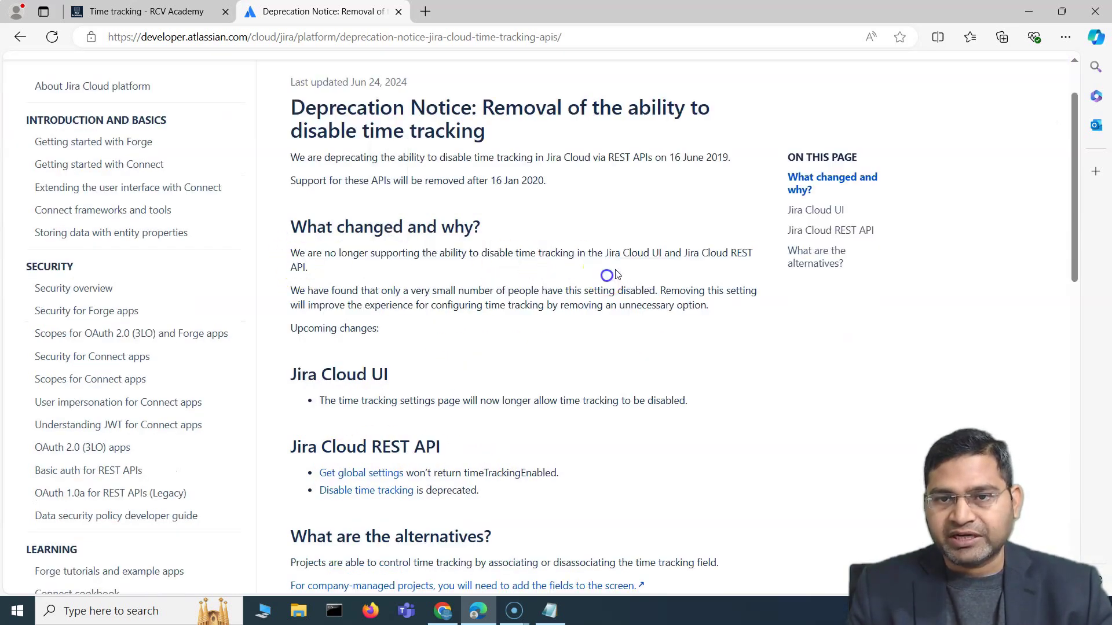
{"action": "left_click_drag", "start_coordinate": [570, 253], "coordinate": [741, 255]}
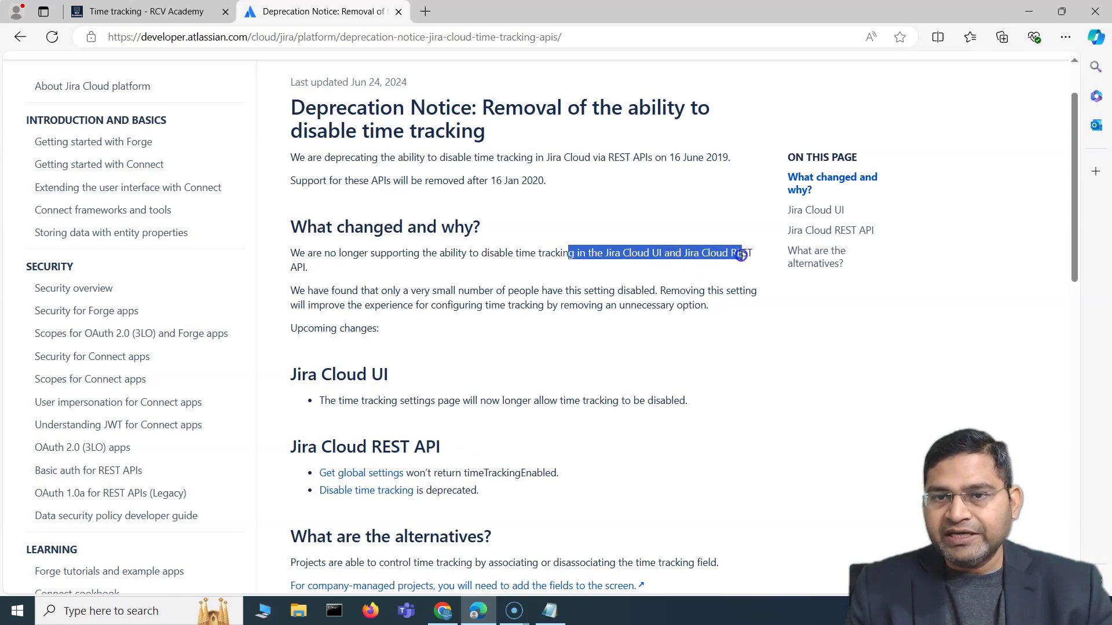
{"action": "left_click", "coordinate": [630, 284]}
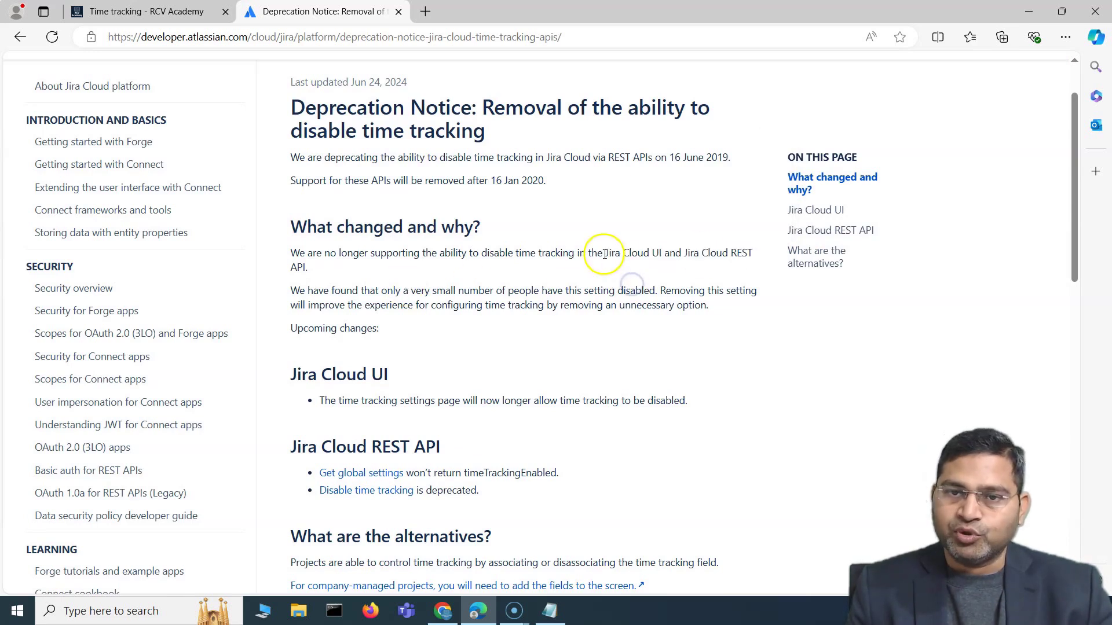
{"action": "left_click_drag", "start_coordinate": [603, 253], "coordinate": [684, 255]}
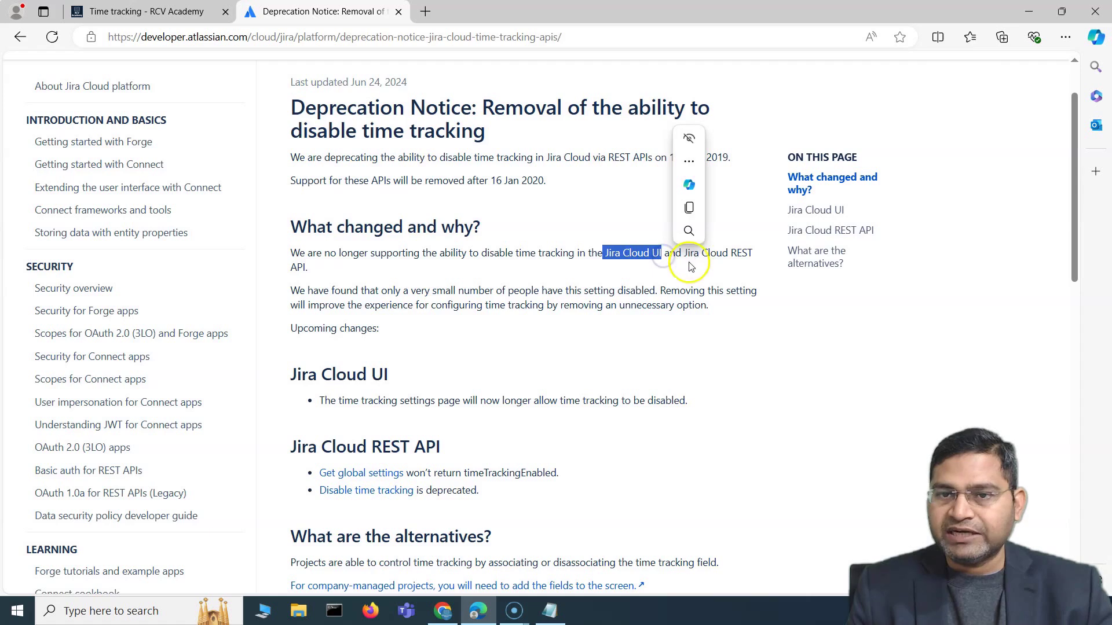
{"action": "left_click", "coordinate": [669, 259]}
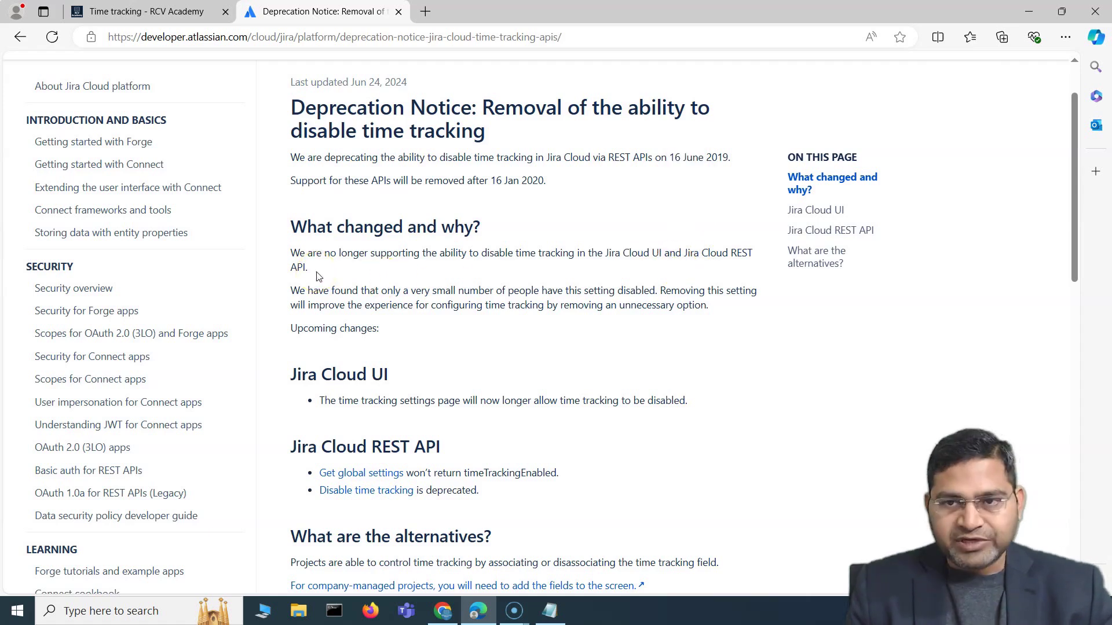
{"action": "left_click", "coordinate": [153, 11]}
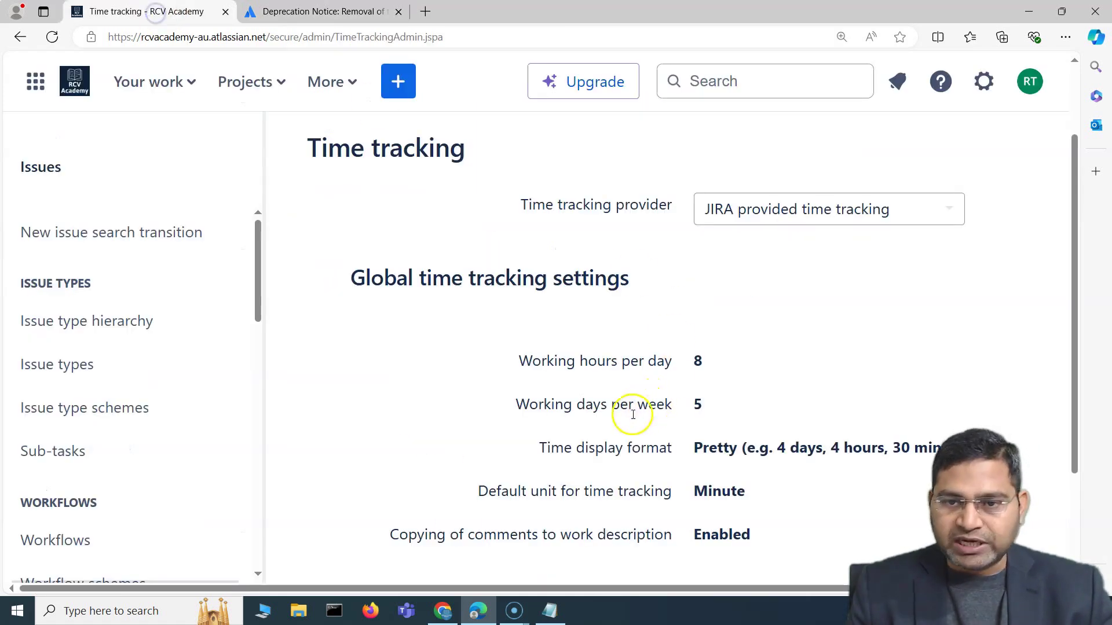
- Open Issue linking from the sidebar and check that linking is currently ON
{"action": "scroll", "coordinate": [859, 421], "scroll_direction": "down", "scroll_amount": 3}
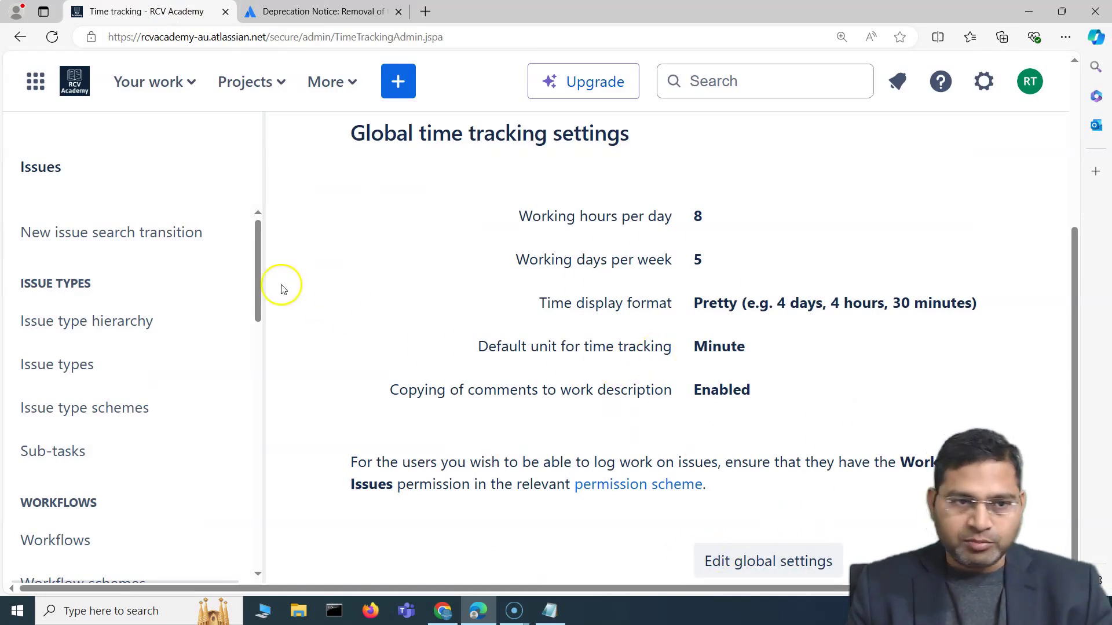
{"action": "scroll", "coordinate": [186, 417], "scroll_direction": "down", "scroll_amount": 10}
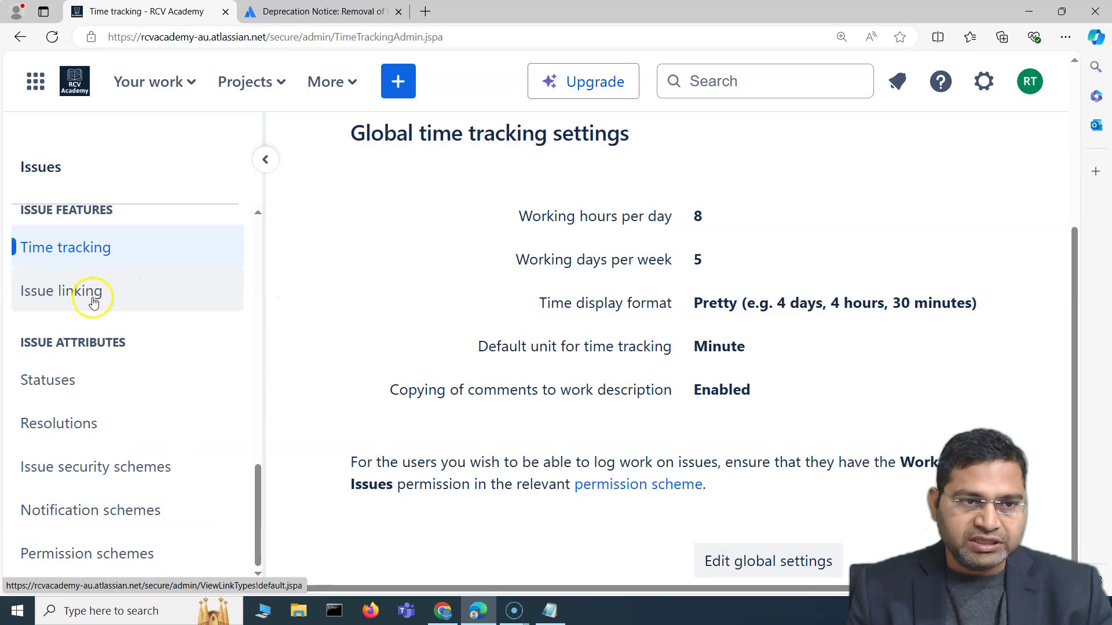
{"action": "left_click", "coordinate": [87, 302]}
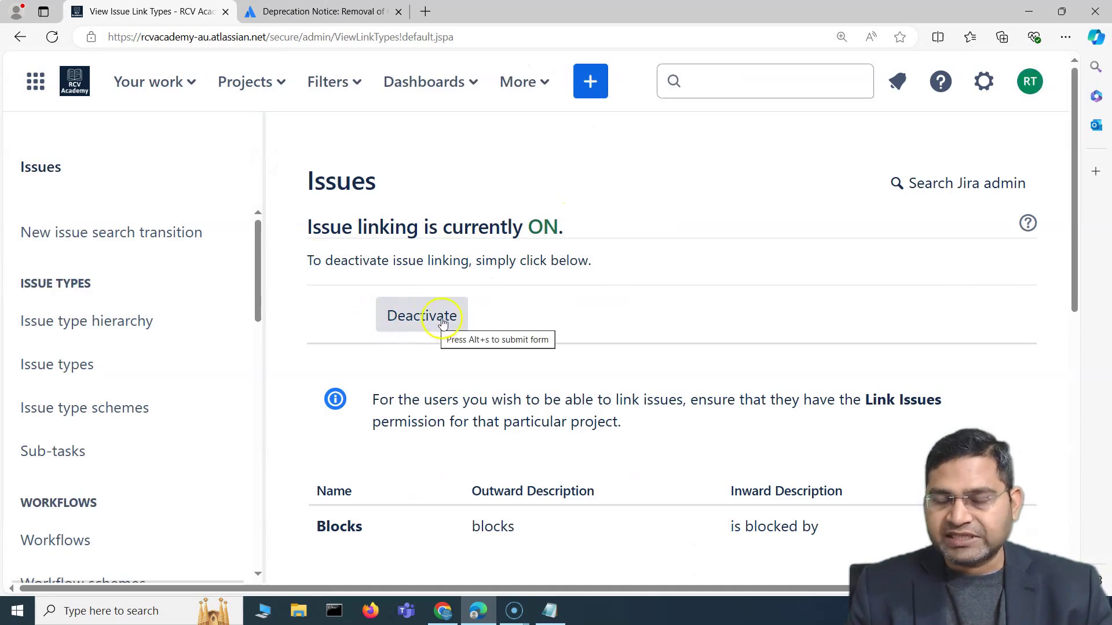
{"action": "left_click_drag", "start_coordinate": [405, 219], "coordinate": [578, 261]}
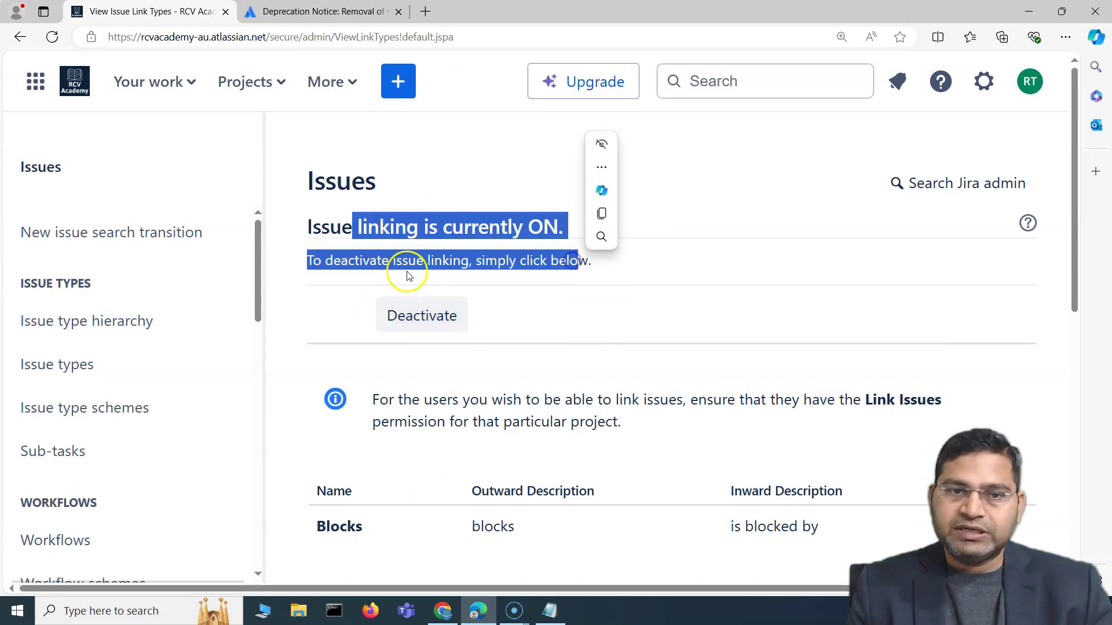
{"action": "left_click", "coordinate": [443, 260]}
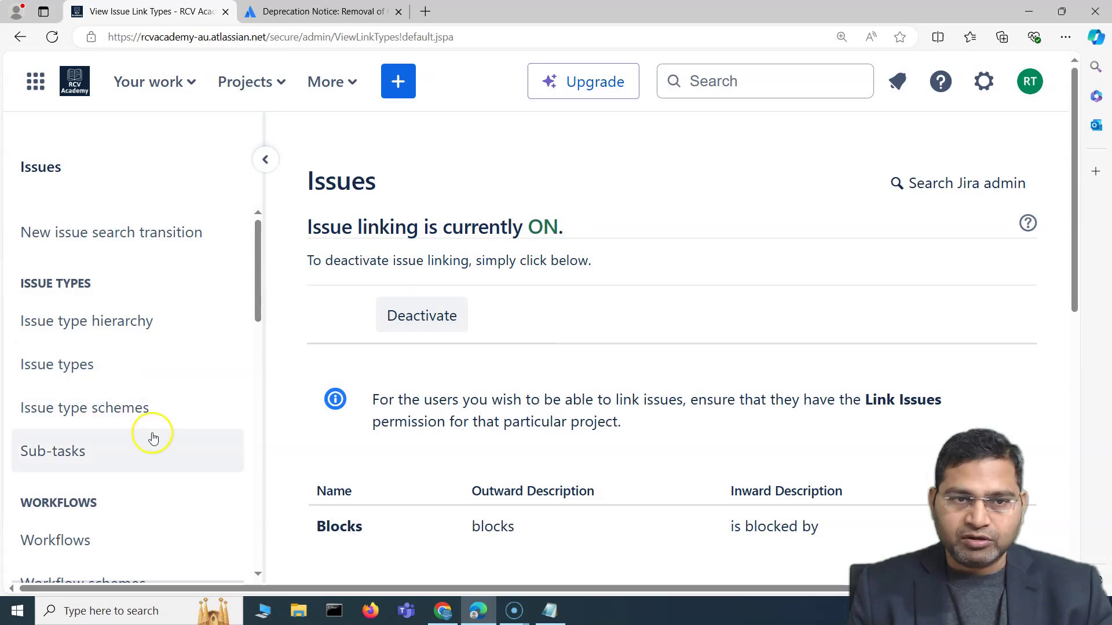
{"action": "scroll", "coordinate": [154, 438], "scroll_direction": "down", "scroll_amount": 2}
{"action": "scroll", "coordinate": [151, 437], "scroll_direction": "up", "scroll_amount": 2}
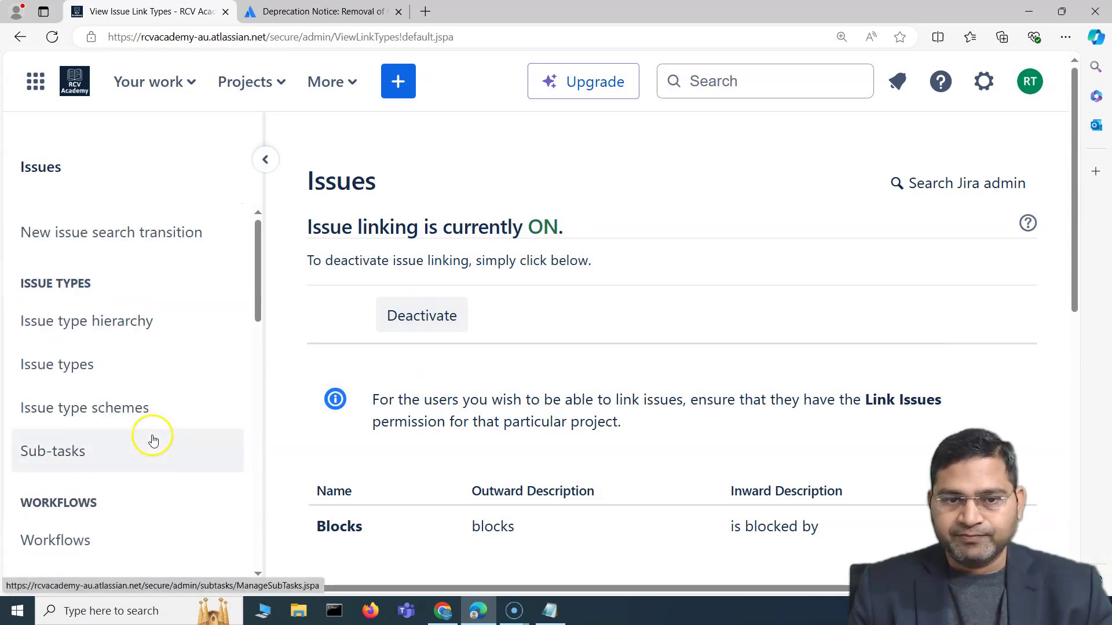
{"action": "left_click", "coordinate": [550, 611]}
- Highlight the question 'Is Time Tracking feature enabled by default in Jira?' in the notes
{"action": "left_click_drag", "start_coordinate": [715, 166], "coordinate": [119, 151]}
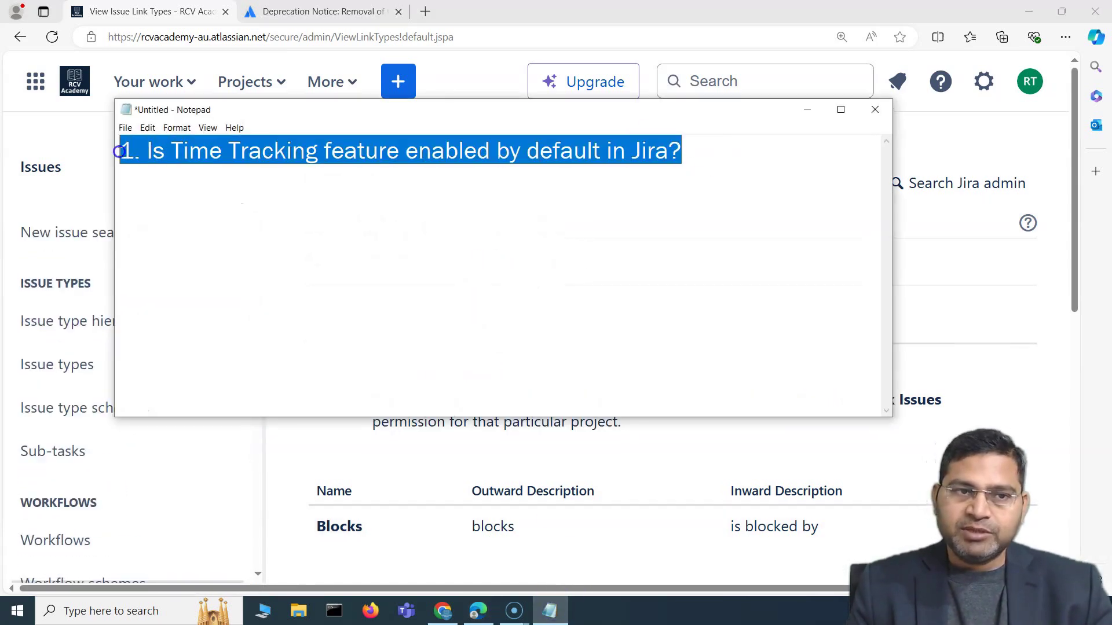
{"action": "left_click", "coordinate": [277, 209]}
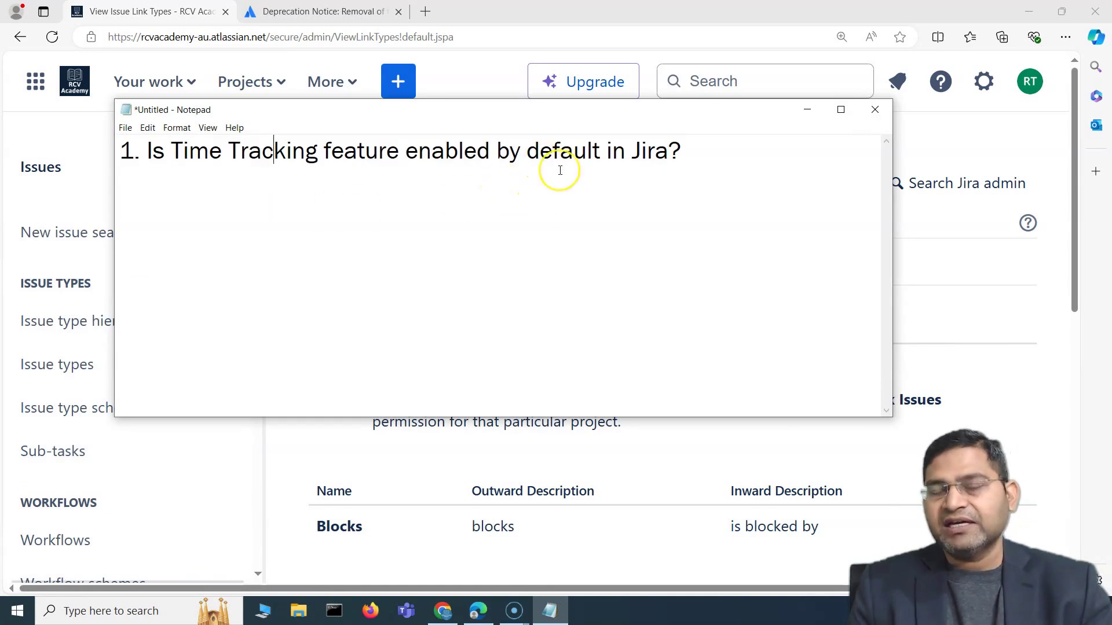